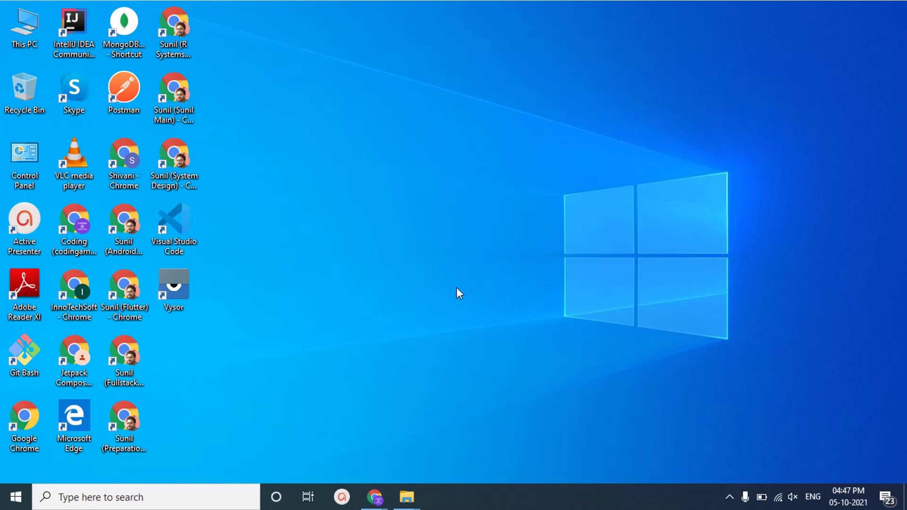
Switch to Chrome and search the web for "java download" in a new tab.
{"action": "mouse_move", "coordinate": [401, 467]}
{"action": "left_click", "coordinate": [438, 438]}
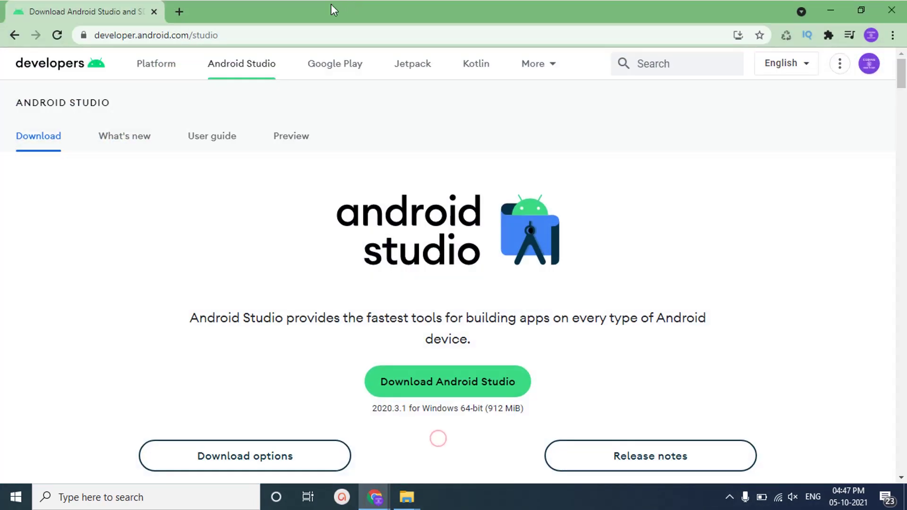
{"action": "left_click", "coordinate": [184, 11]}
{"action": "left_click", "coordinate": [230, 36]}
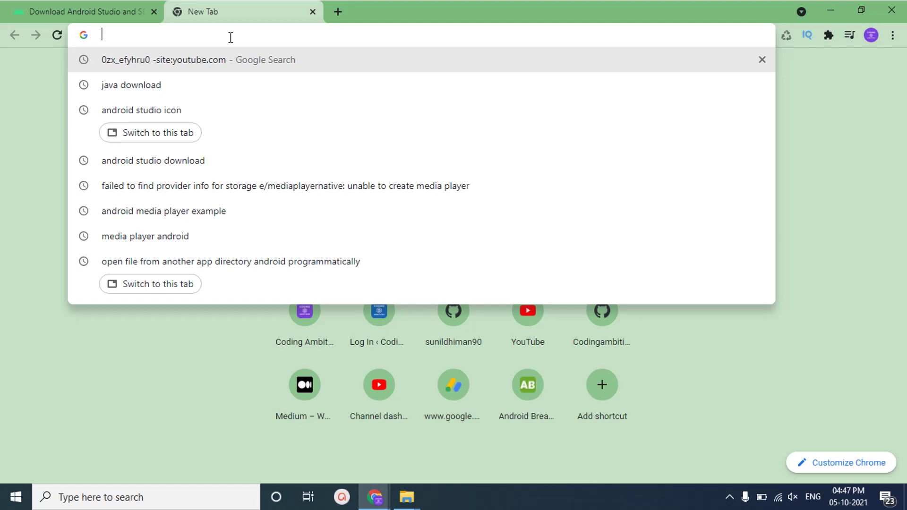
{"action": "type", "text": "JAVA"}
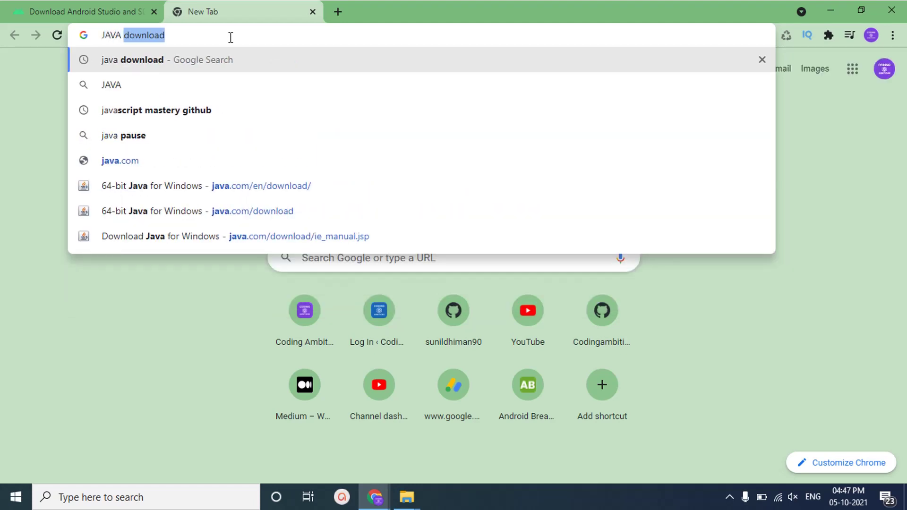
{"action": "key", "text": "Return"}
Open Oracle's Java Downloads search result, show the JDK 17 downloads for Windows, and minimize the browser.
{"action": "scroll", "coordinate": [565, 213], "scroll_direction": "down", "scroll_amount": 1}
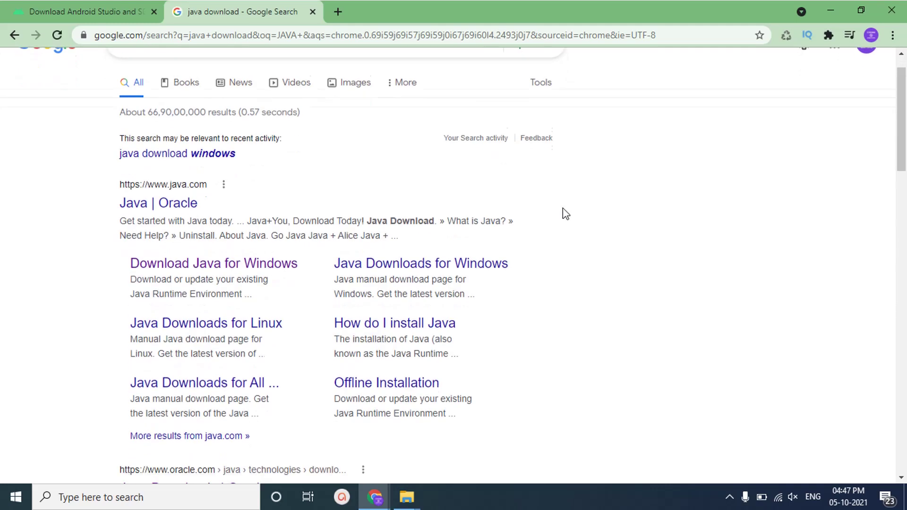
{"action": "scroll", "coordinate": [565, 214], "scroll_direction": "down", "scroll_amount": 4}
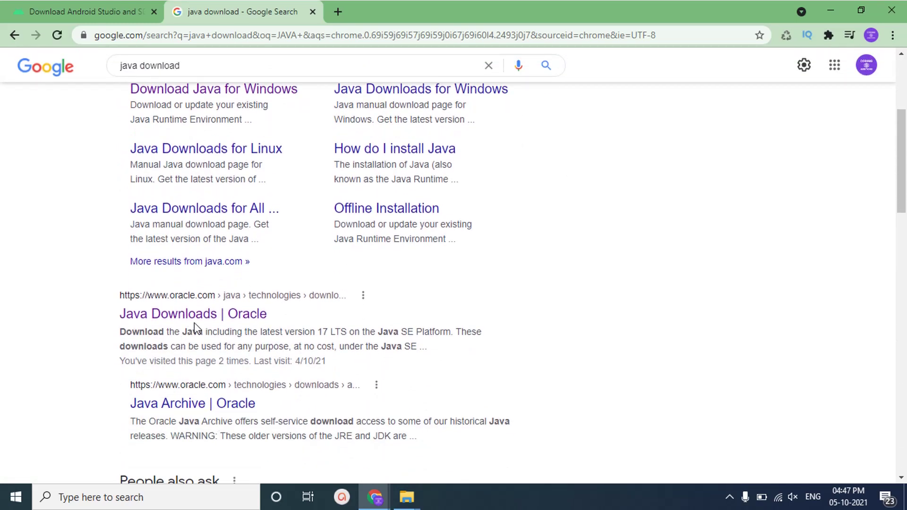
{"action": "left_click", "coordinate": [193, 317]}
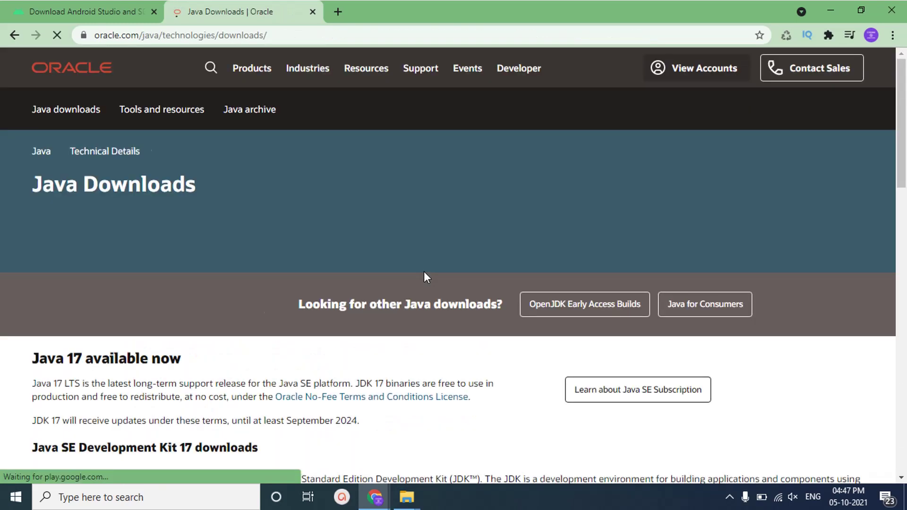
{"action": "left_click_drag", "start_coordinate": [902, 100], "coordinate": [903, 171]}
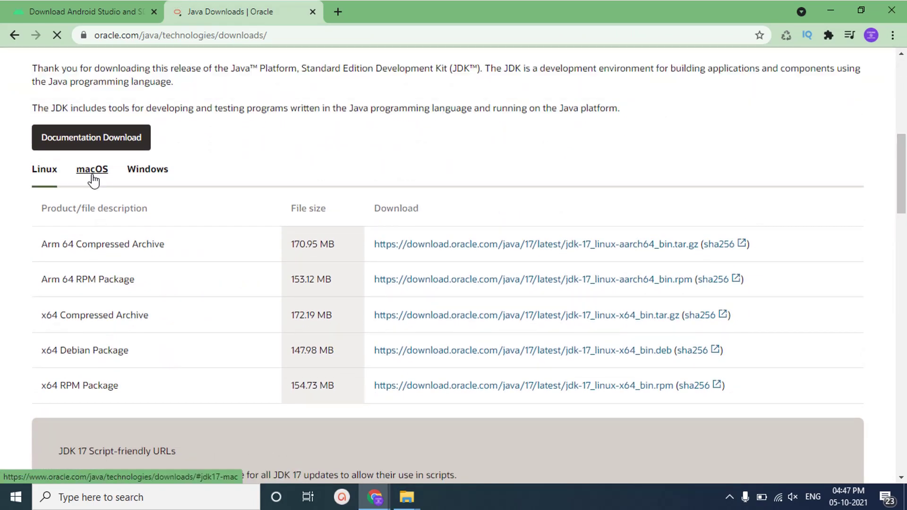
{"action": "left_click", "coordinate": [147, 173]}
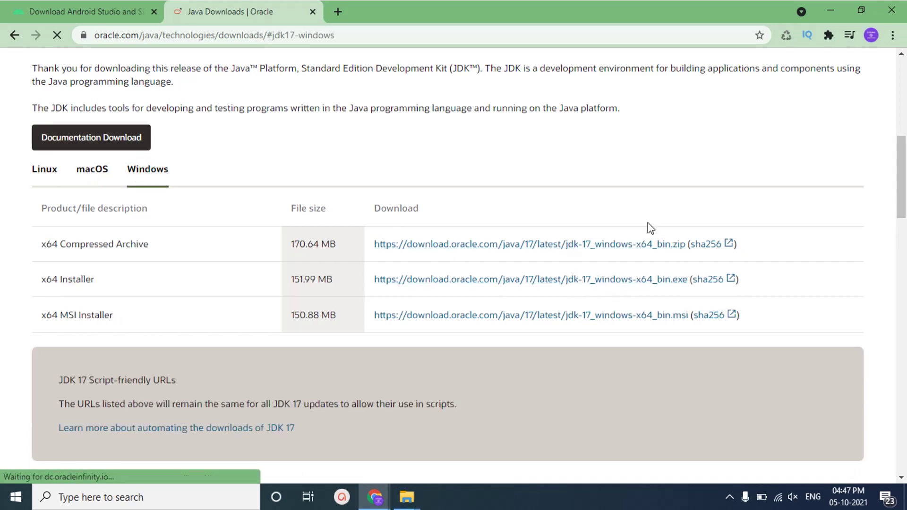
{"action": "scroll", "coordinate": [899, 222], "scroll_direction": "up", "scroll_amount": 10}
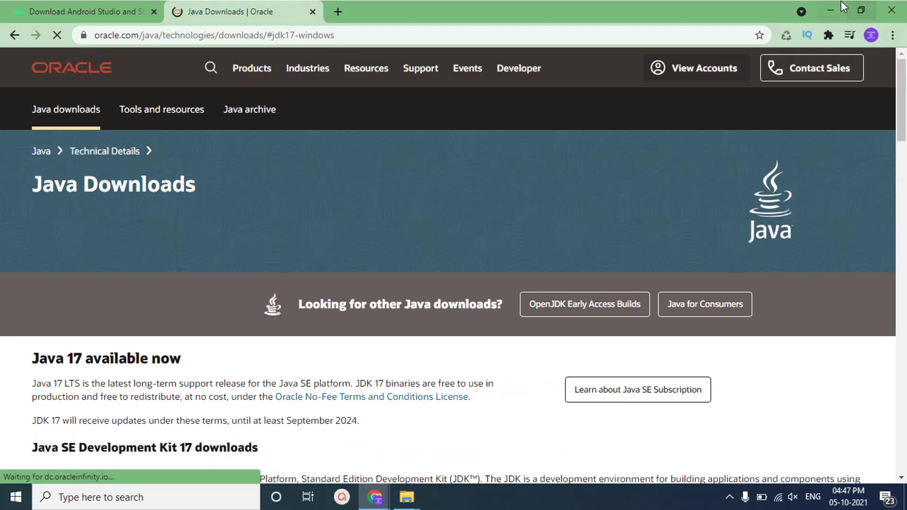
{"action": "left_click", "coordinate": [830, 10]}
Switch to the Android Studio Arctic Fox folder in File Explorer and launch the jdk-13.0.2_windows-x64_bin installer.
{"action": "mouse_move", "coordinate": [419, 492]}
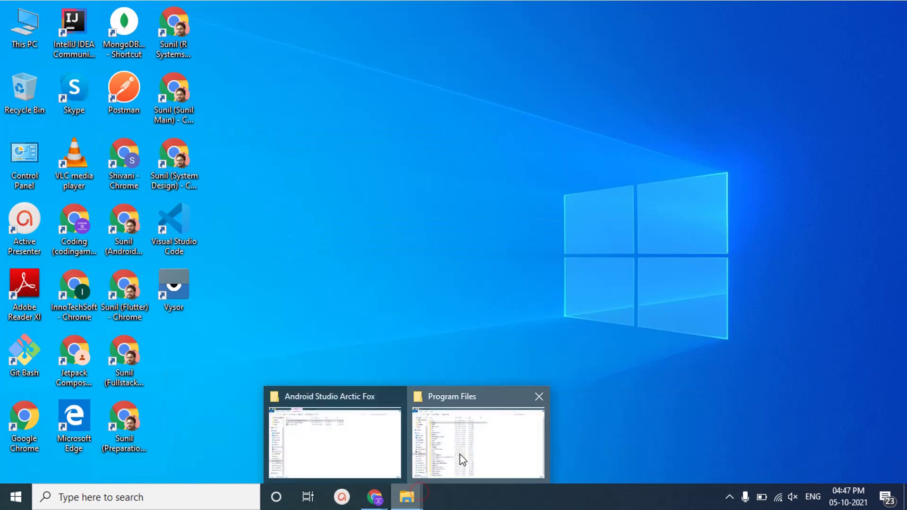
{"action": "left_click", "coordinate": [460, 454]}
{"action": "left_click", "coordinate": [835, 7]}
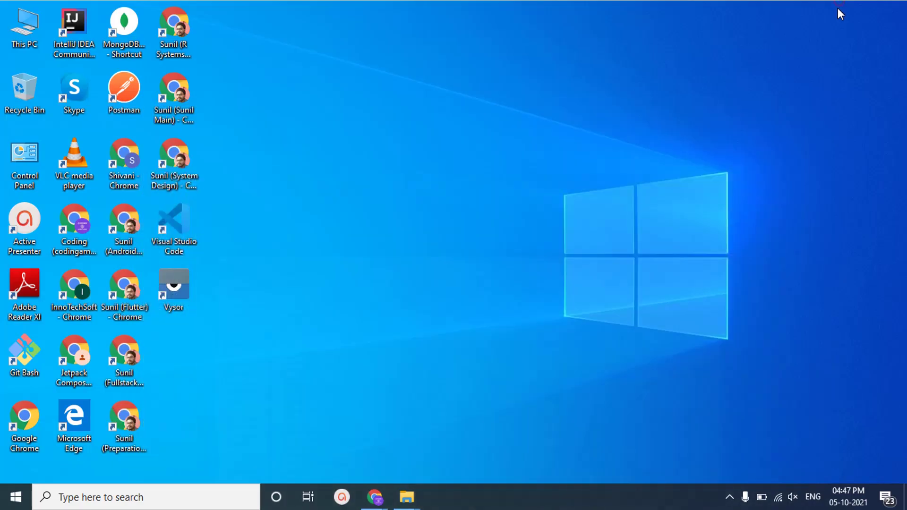
{"action": "mouse_move", "coordinate": [415, 506]}
{"action": "left_click", "coordinate": [354, 446]}
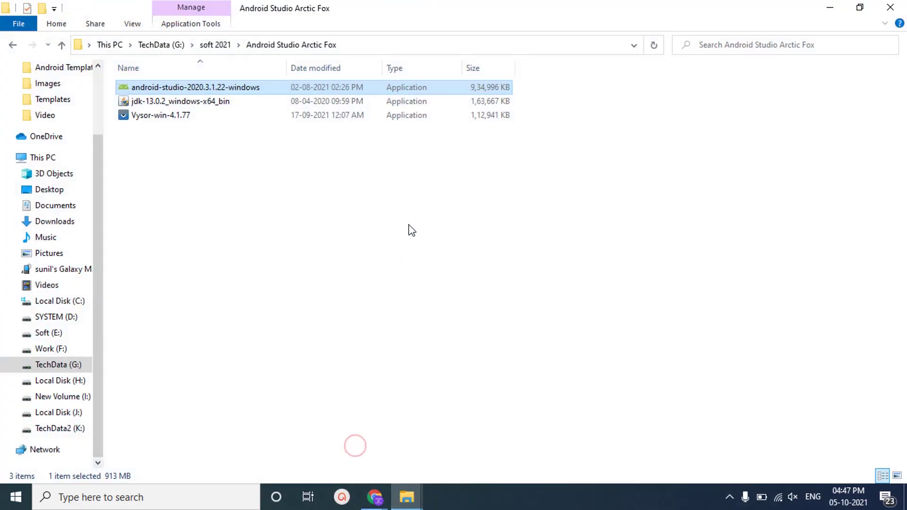
{"action": "key", "text": "Down"}
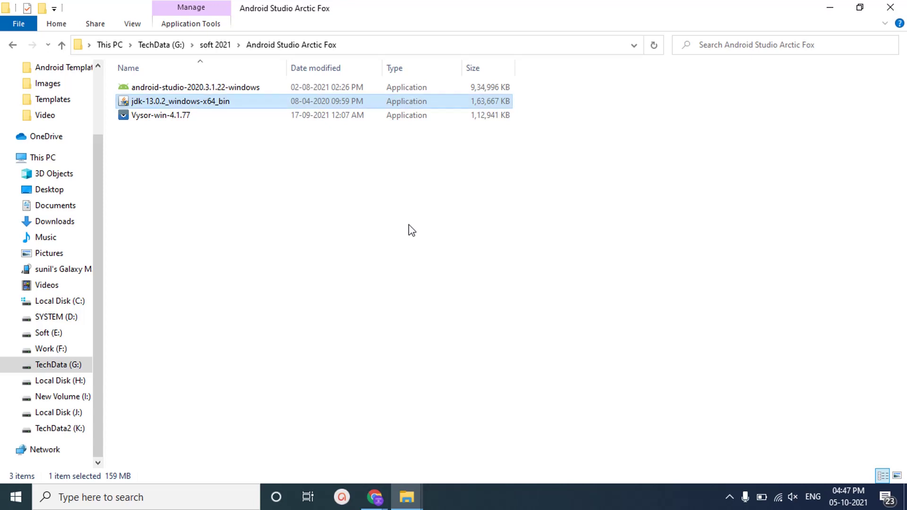
{"action": "key", "text": "Return"}
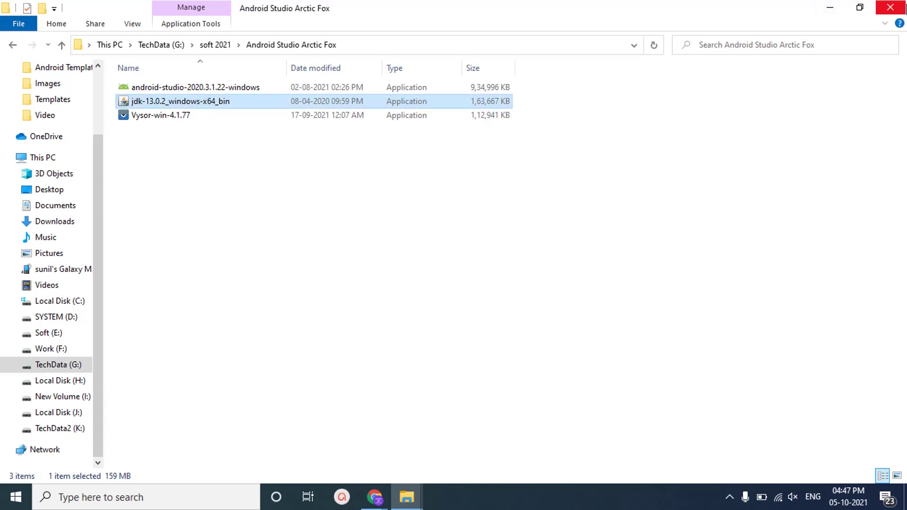
Install Java SE Development Kit 13.0.2 to C:\Program Files\Java\jdk-13.0.2\, close the setup, and minimize the open folder windows.
{"action": "left_click", "coordinate": [830, 14]}
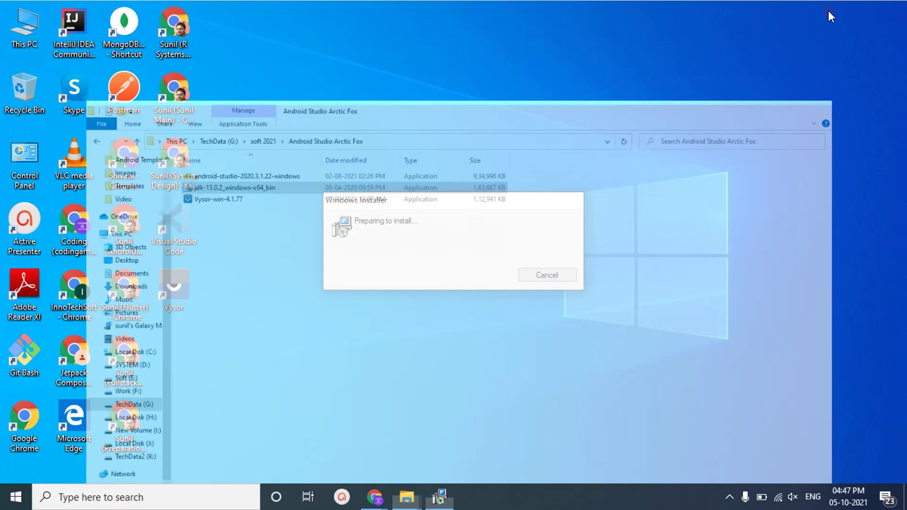
{"action": "mouse_move", "coordinate": [406, 497]}
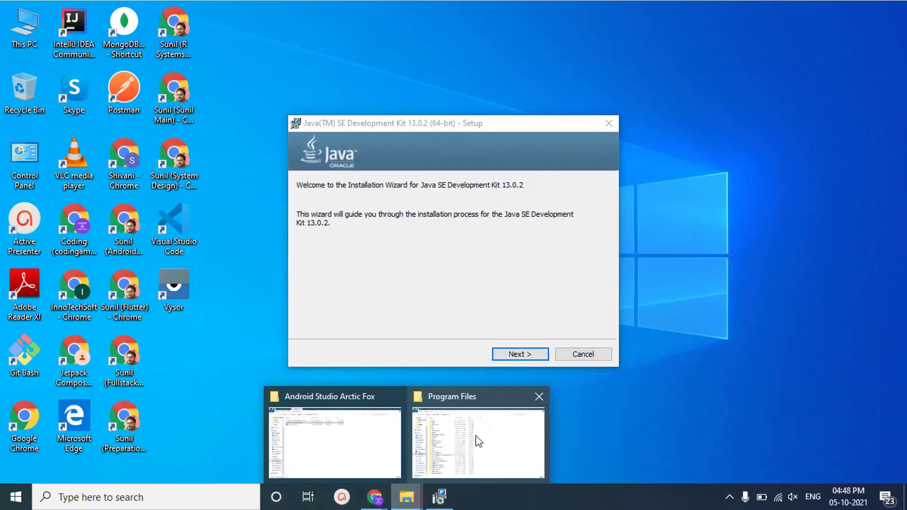
{"action": "left_click", "coordinate": [476, 433]}
{"action": "left_click", "coordinate": [344, 438]}
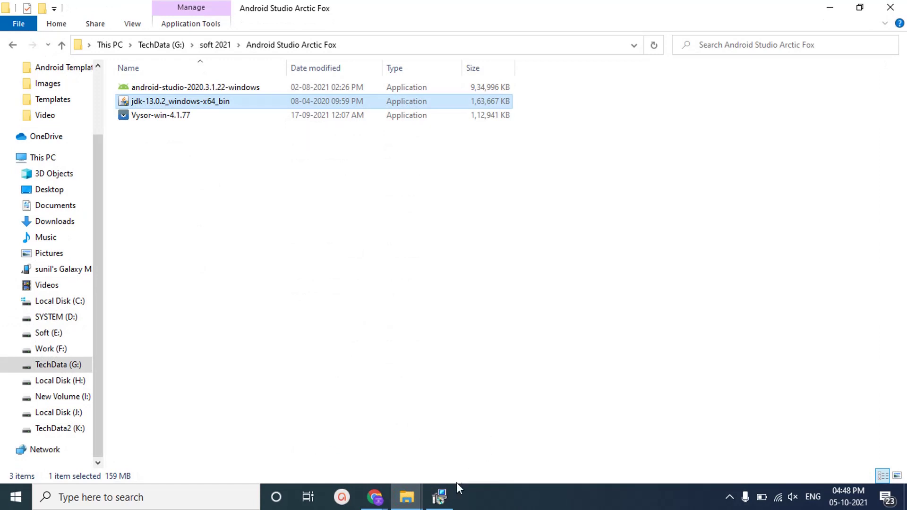
{"action": "left_click", "coordinate": [439, 497]}
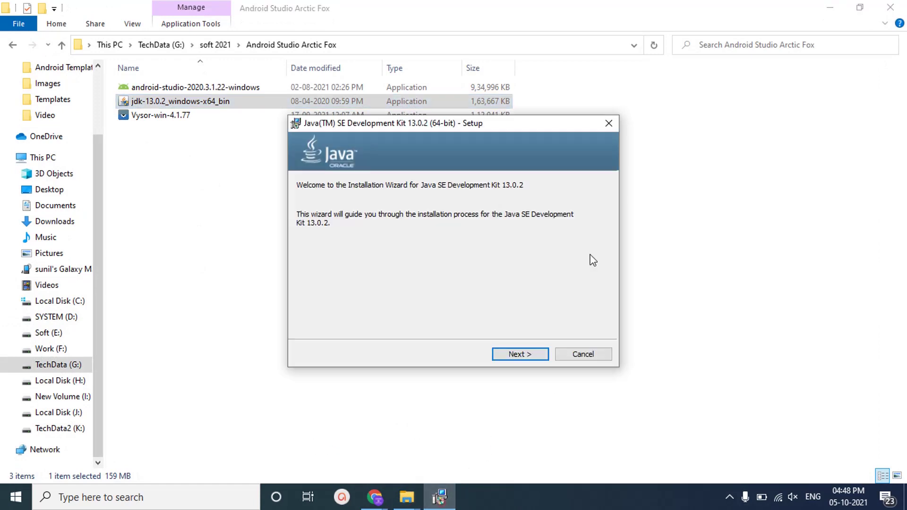
{"action": "left_click", "coordinate": [530, 356]}
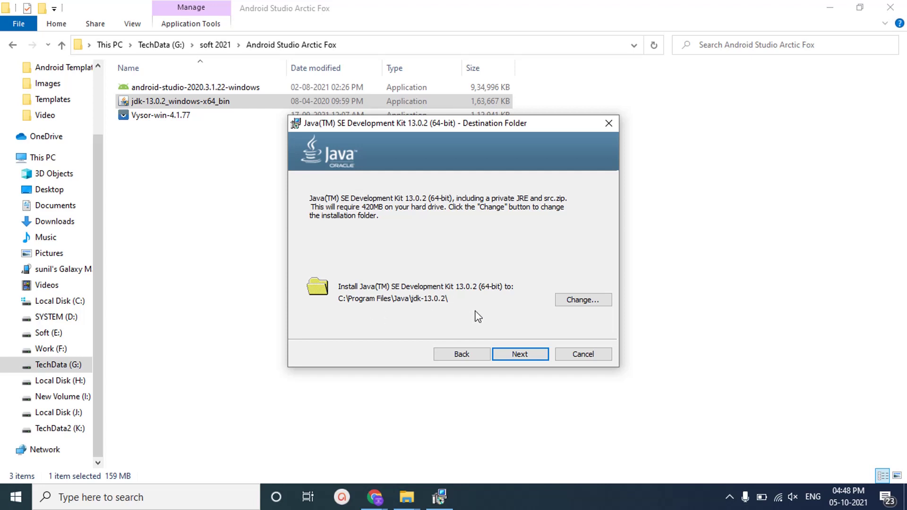
{"action": "left_click", "coordinate": [528, 354]}
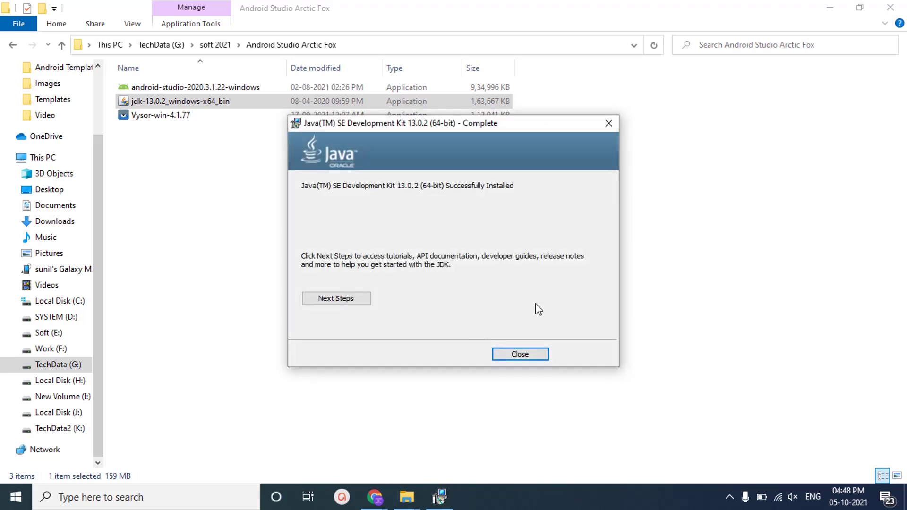
{"action": "left_click", "coordinate": [520, 354]}
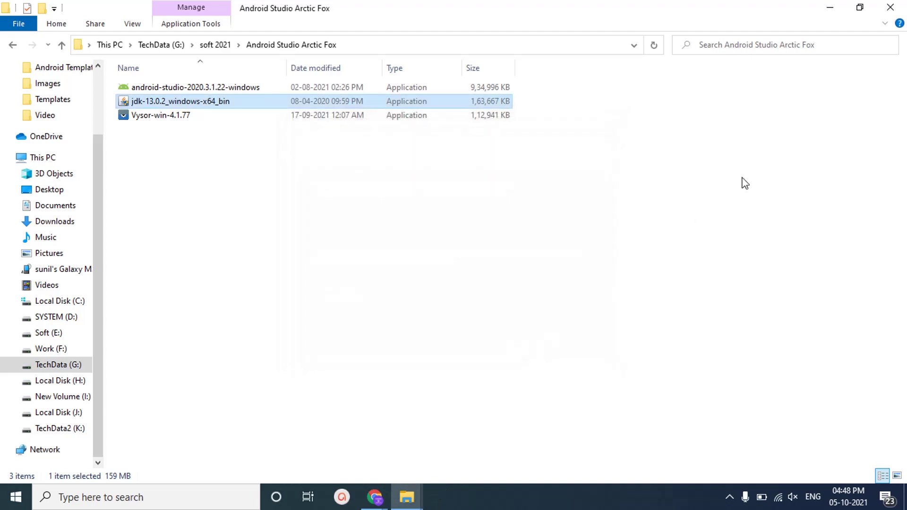
{"action": "left_click", "coordinate": [835, 6]}
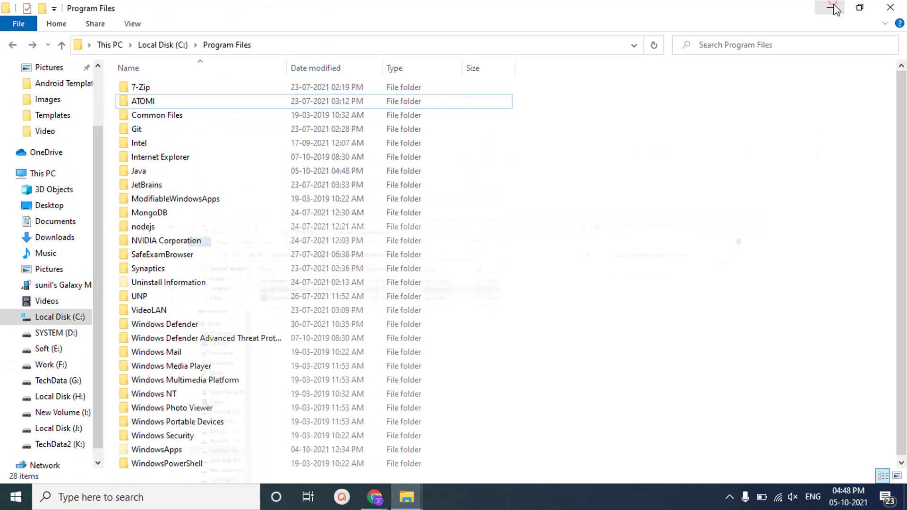
{"action": "left_click", "coordinate": [833, 6]}
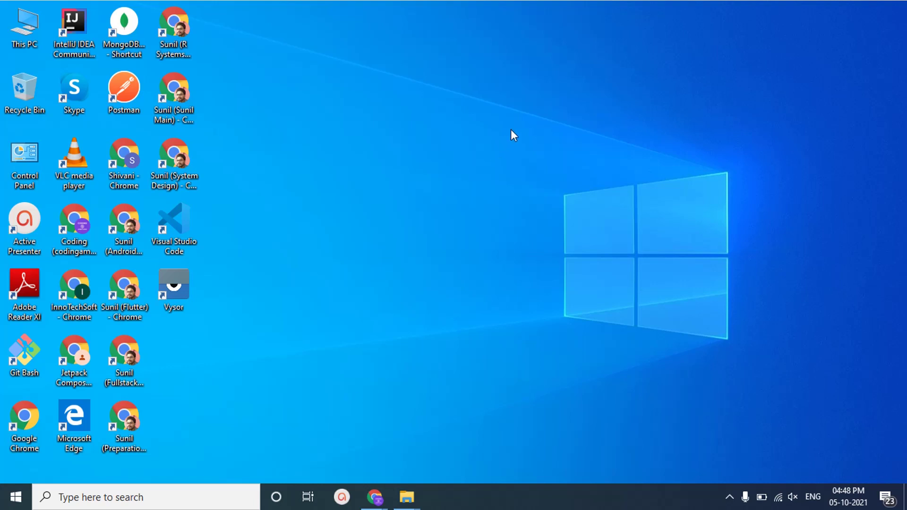
Search Windows for "ENVI", open the system environment variables settings, and bring up the Environment Variables dialog.
{"action": "left_click", "coordinate": [237, 491]}
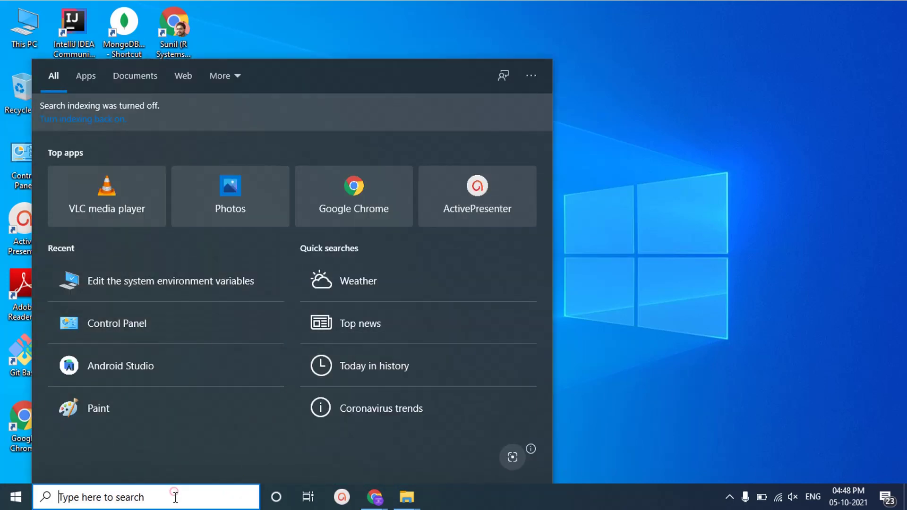
{"action": "type", "text": "ENVI"}
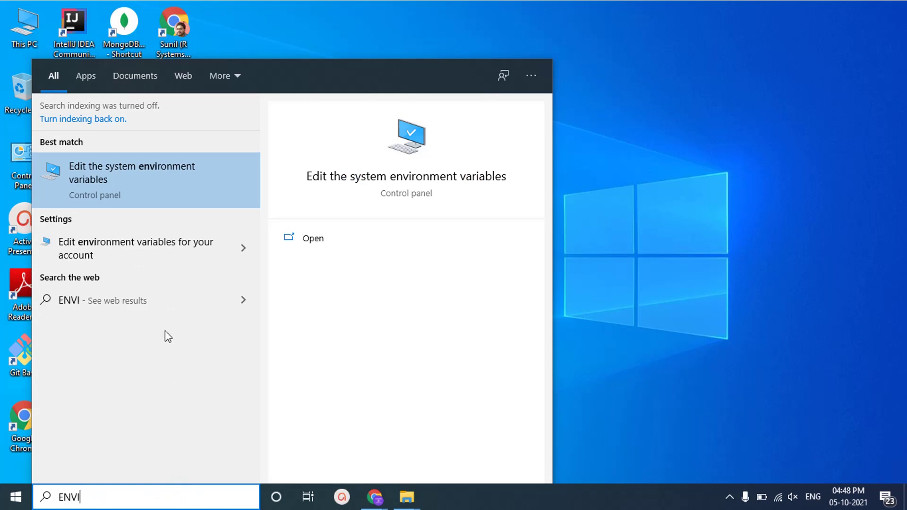
{"action": "left_click", "coordinate": [152, 174]}
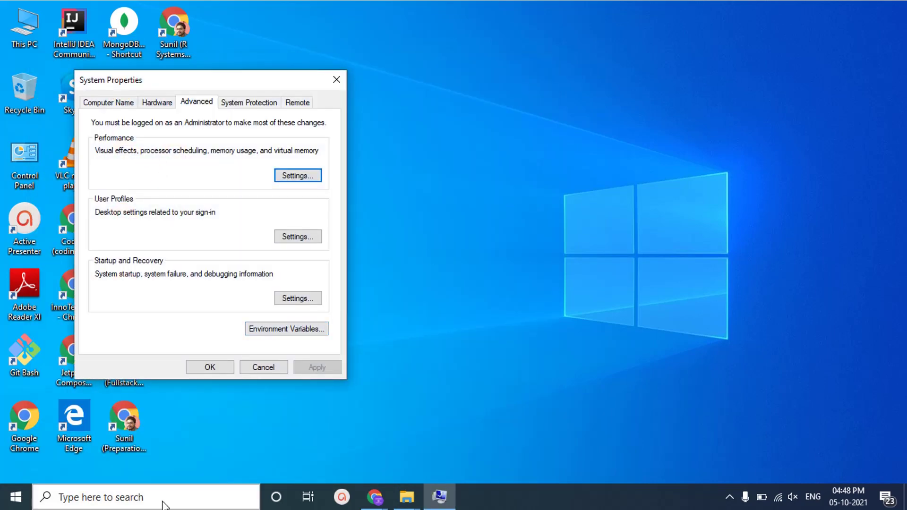
{"action": "left_click", "coordinate": [301, 327]}
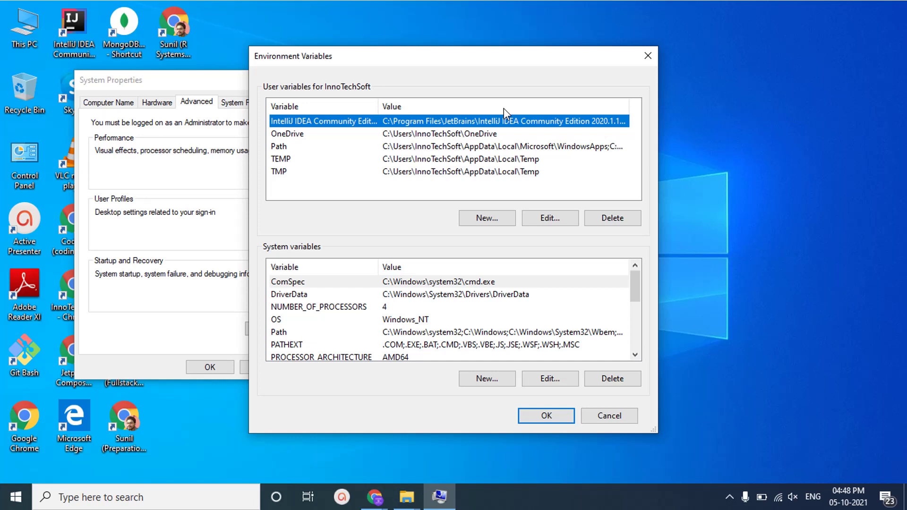
Edit the user Path variable and add a new blank entry to its list.
{"action": "left_click", "coordinate": [535, 146]}
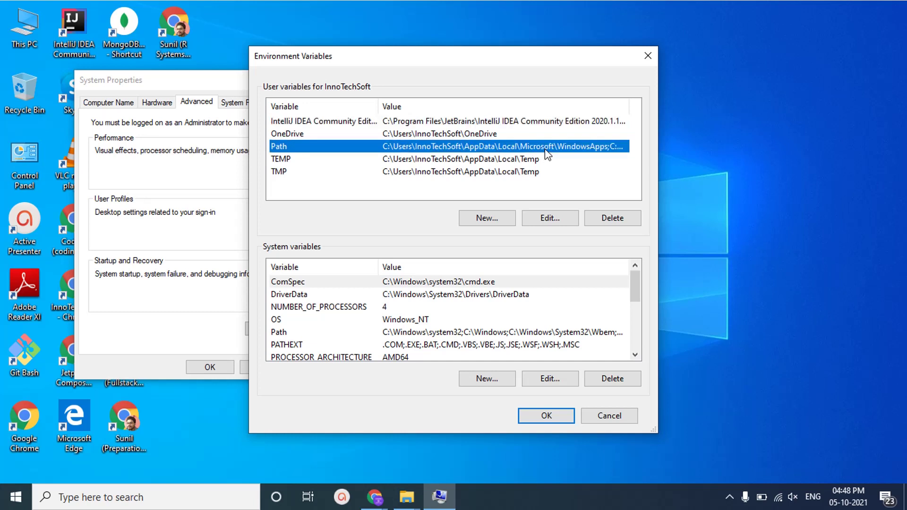
{"action": "left_click", "coordinate": [492, 217]}
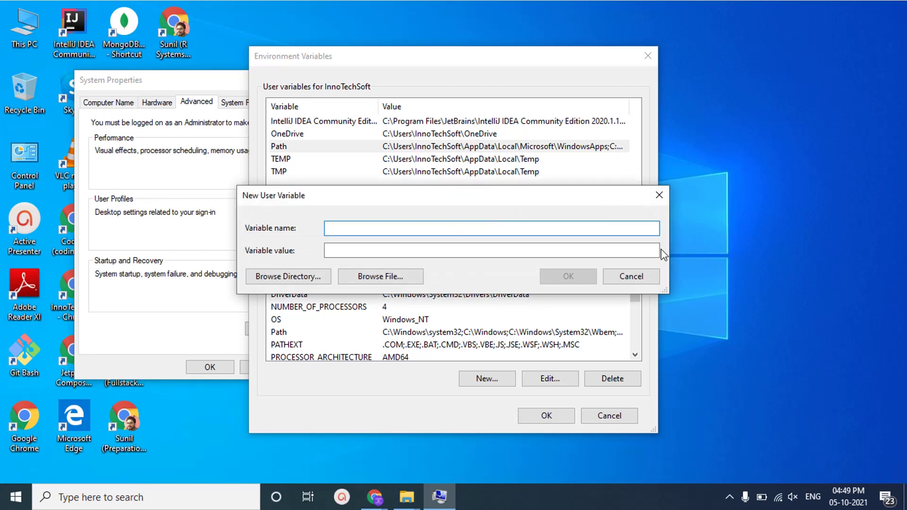
{"action": "left_click", "coordinate": [619, 277]}
{"action": "left_click", "coordinate": [553, 217]}
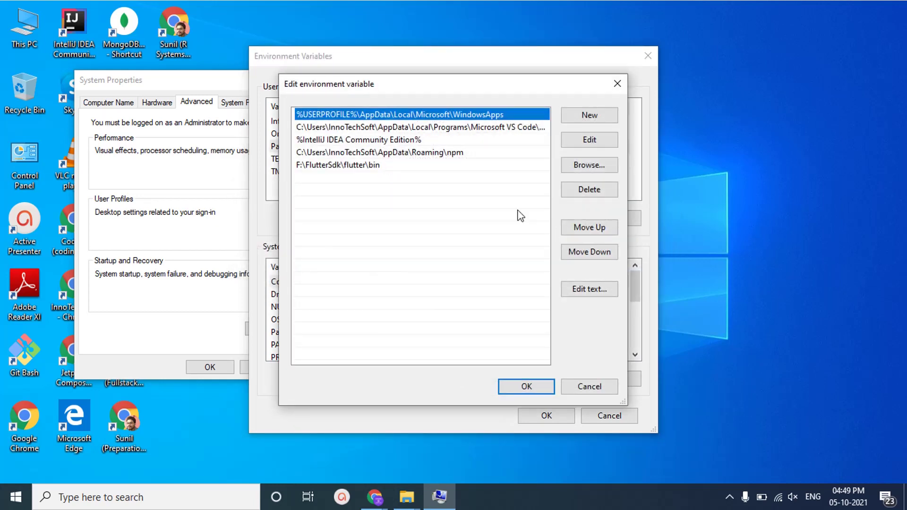
{"action": "left_click", "coordinate": [604, 116]}
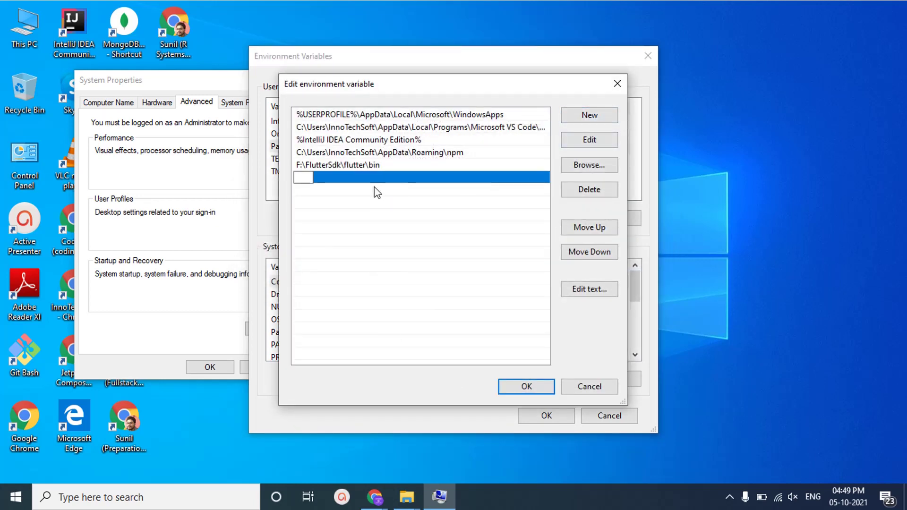
Browse in File Explorer to C:\Program Files\Java\jdk-13.0.2\bin and copy the folder's path.
{"action": "mouse_move", "coordinate": [406, 496]}
{"action": "left_click", "coordinate": [538, 418]}
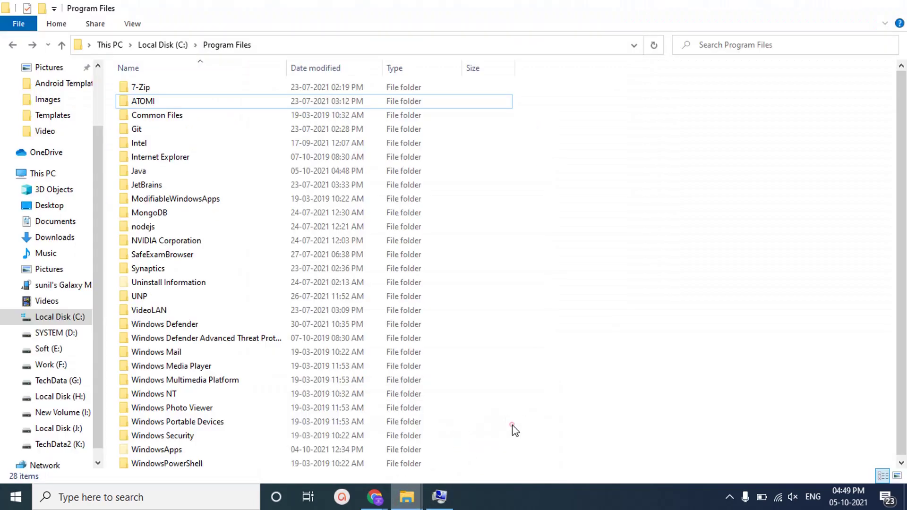
{"action": "key", "text": "alt+Up"}
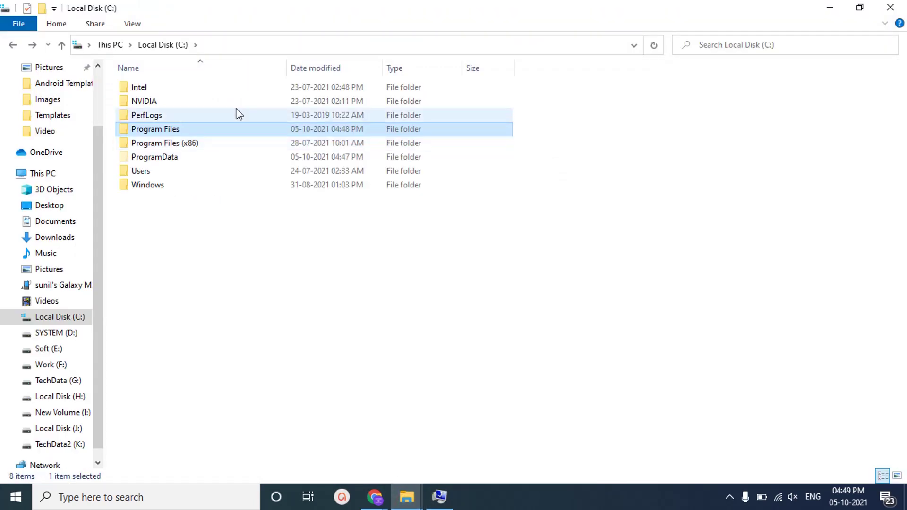
{"action": "double_click", "coordinate": [204, 125]}
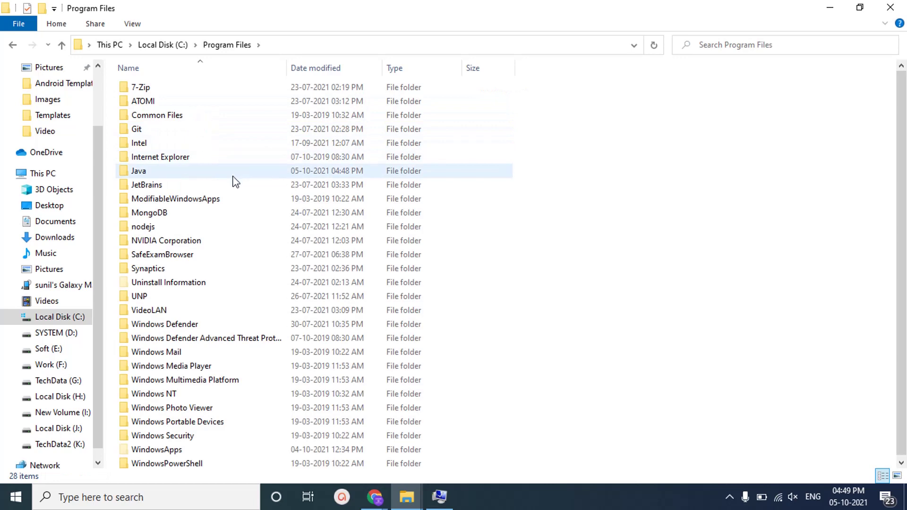
{"action": "double_click", "coordinate": [233, 173]}
{"action": "left_click", "coordinate": [363, 92]}
{"action": "double_click", "coordinate": [363, 92]}
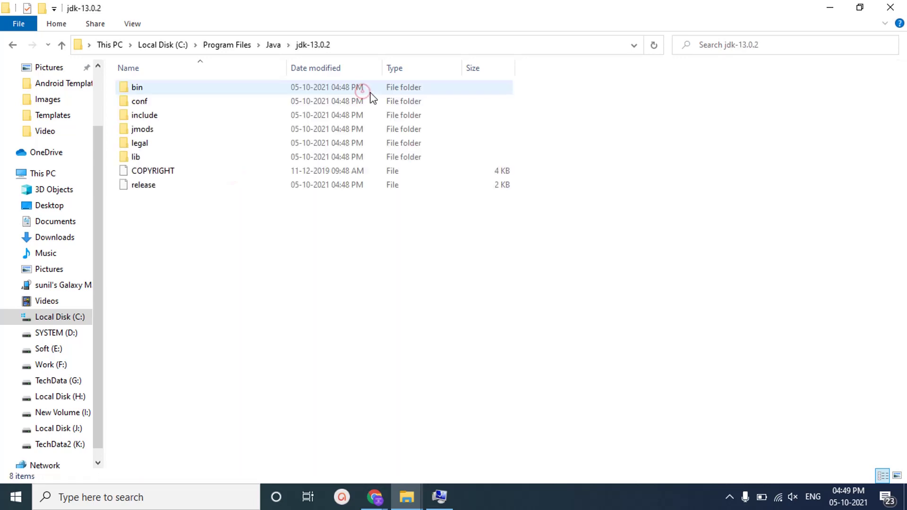
{"action": "double_click", "coordinate": [369, 92]}
{"action": "left_click", "coordinate": [479, 46]}
{"action": "key", "text": "ctrl+c"}
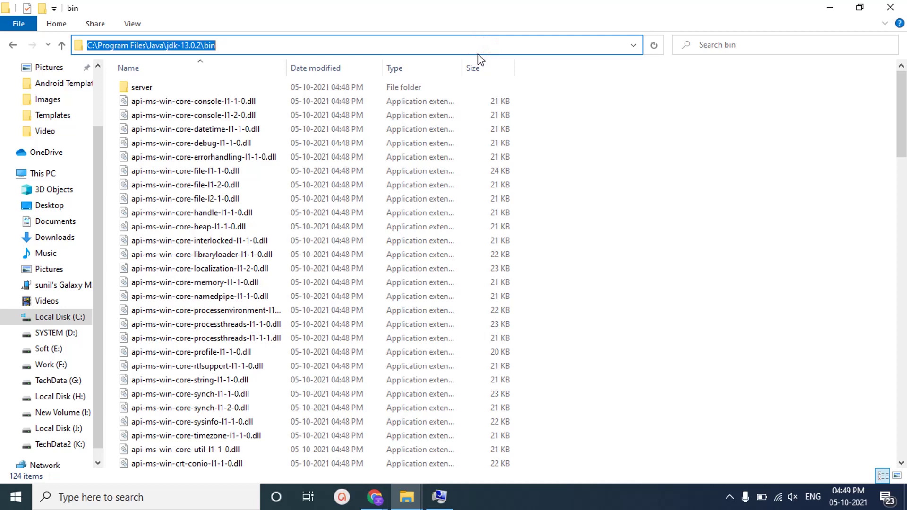
Add C:\Program Files\Java\jdk-13.0.2\bin as a new entry in the user Path variable and save the edit.
{"action": "left_click", "coordinate": [440, 496]}
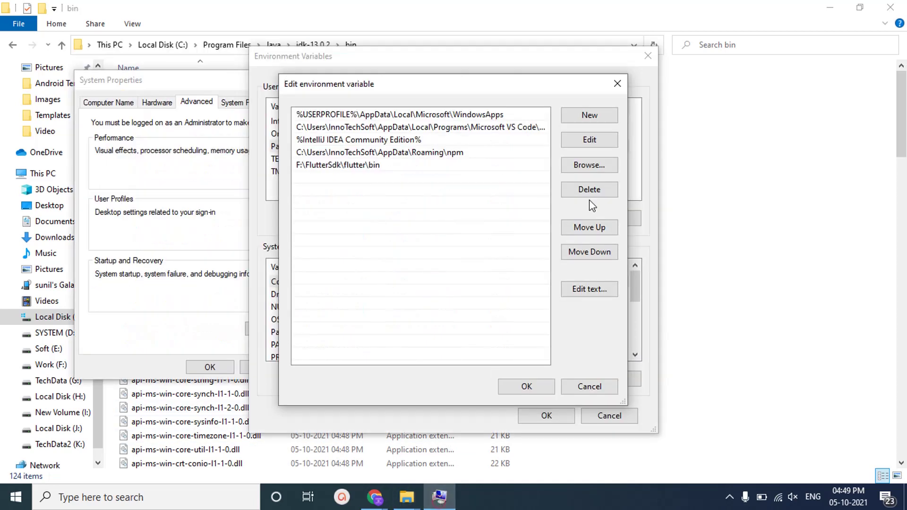
{"action": "left_click", "coordinate": [590, 117]}
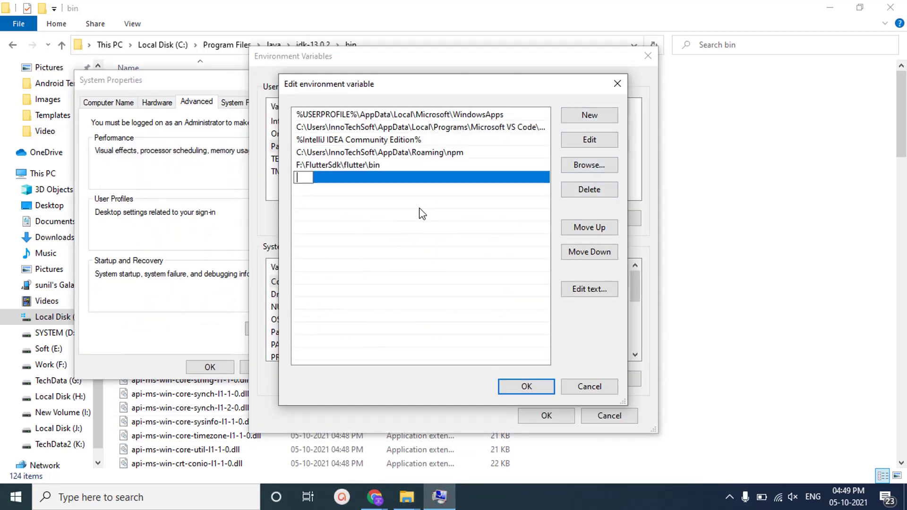
{"action": "key", "text": "ctrl+v"}
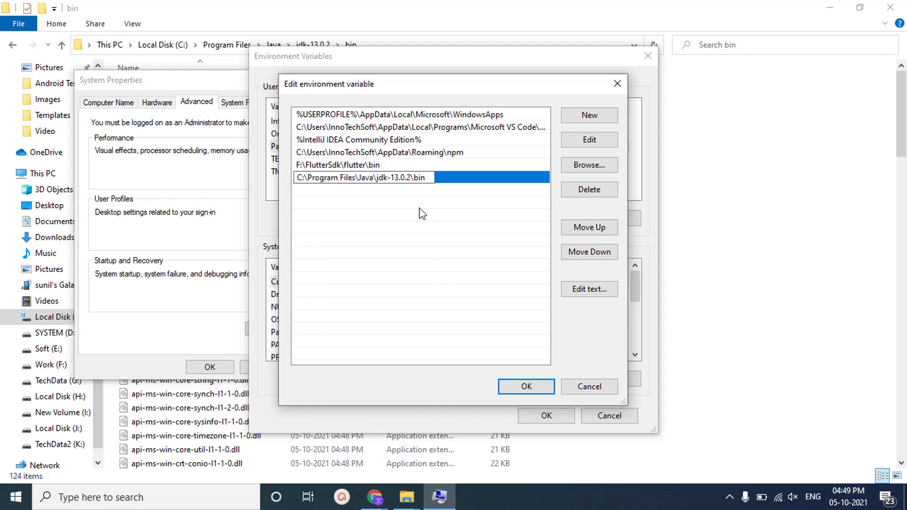
{"action": "left_click", "coordinate": [539, 311]}
{"action": "left_click", "coordinate": [527, 387]}
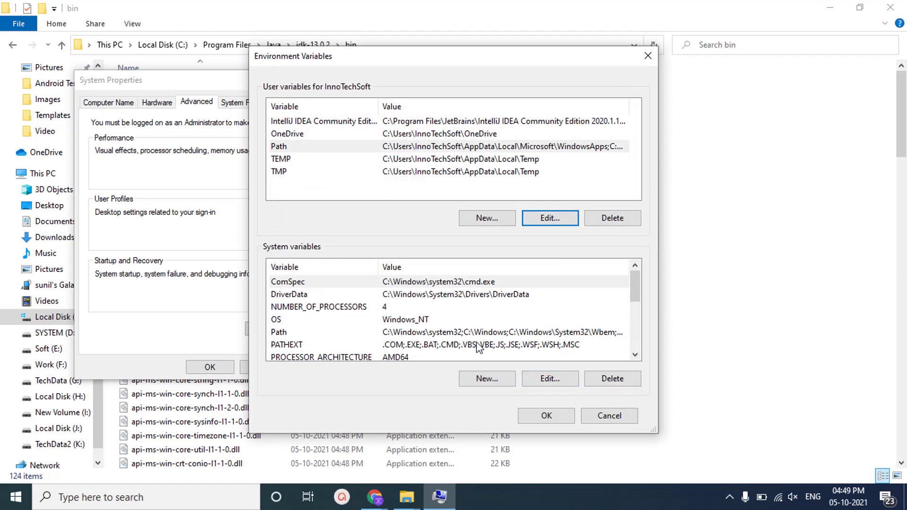
Start a new system variable named JAVA_HOME and copy the folder path C:\Program Files\Java\jdk-13.0.2 from File Explorer.
{"action": "left_click", "coordinate": [487, 378]}
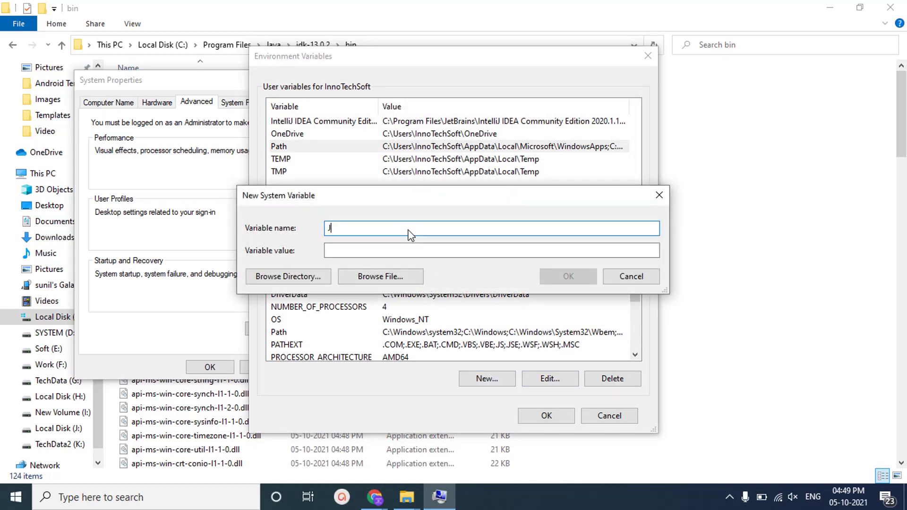
{"action": "type", "text": "JAVA_HOME"}
{"action": "left_click", "coordinate": [810, 204]}
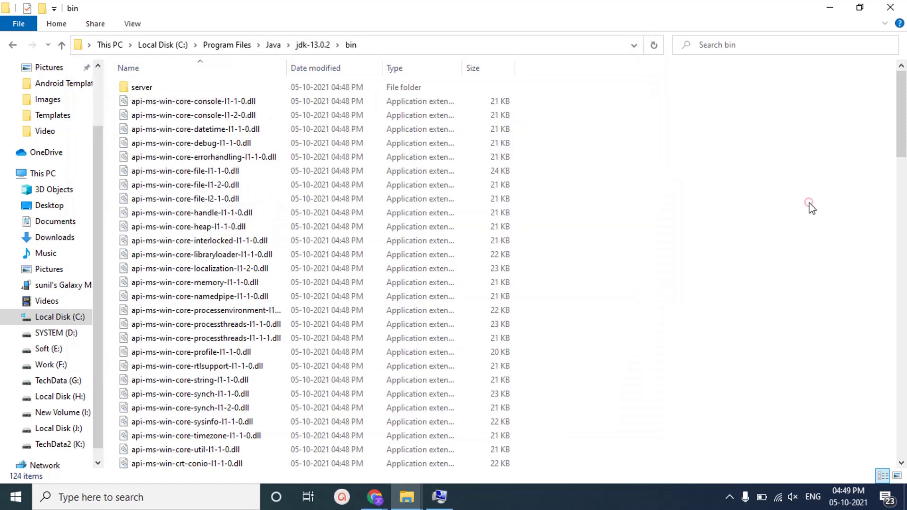
{"action": "left_click", "coordinate": [369, 47]}
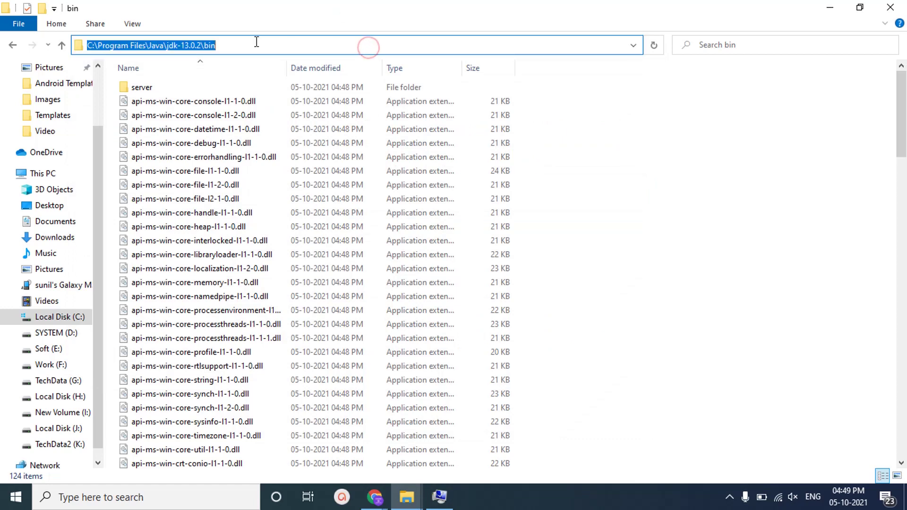
{"action": "key", "text": "BackSpace"}
{"action": "key", "text": "ctrl+z"}
{"action": "left_click", "coordinate": [13, 47]}
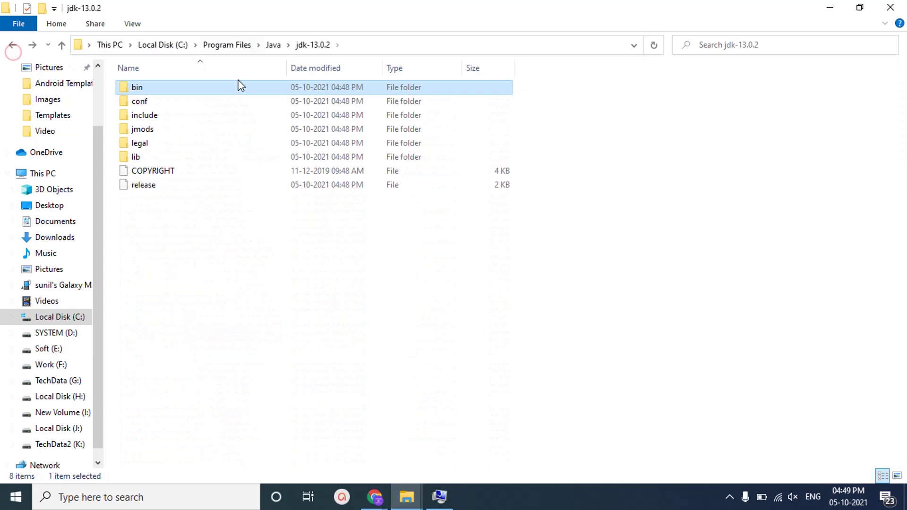
{"action": "left_click", "coordinate": [362, 47]}
{"action": "key", "text": "ctrl+c"}
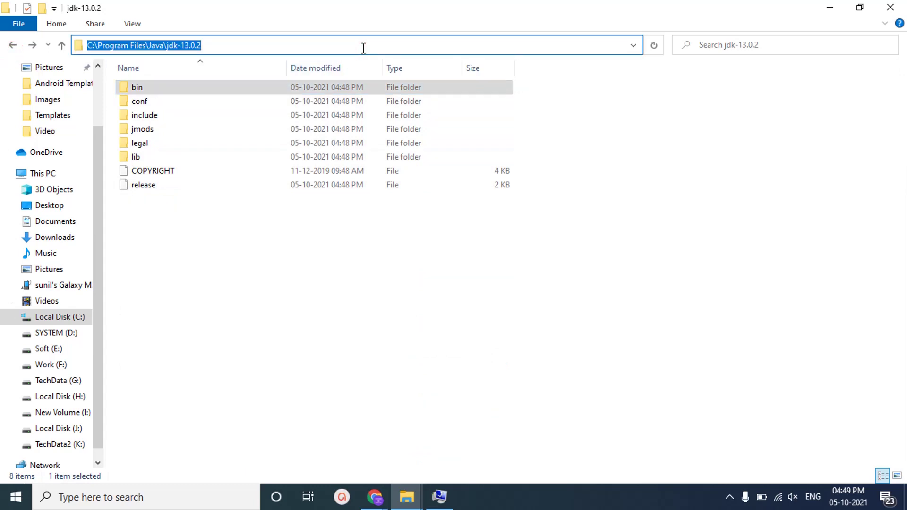
Set JAVA_HOME's value to C:\Program Files\Java\jdk-13.0.2, save and close the system settings dialogs, and minimize the folder window.
{"action": "left_click", "coordinate": [440, 496]}
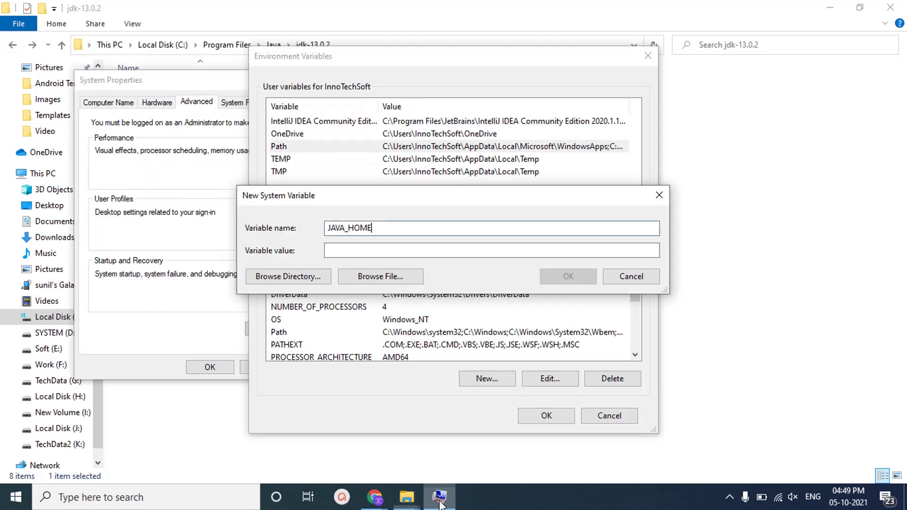
{"action": "left_click", "coordinate": [532, 248]}
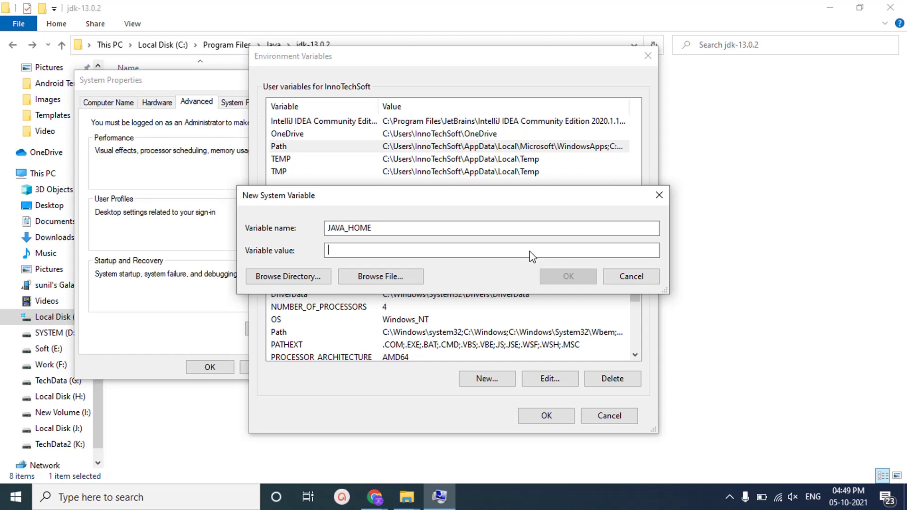
{"action": "key", "text": "ctrl+v"}
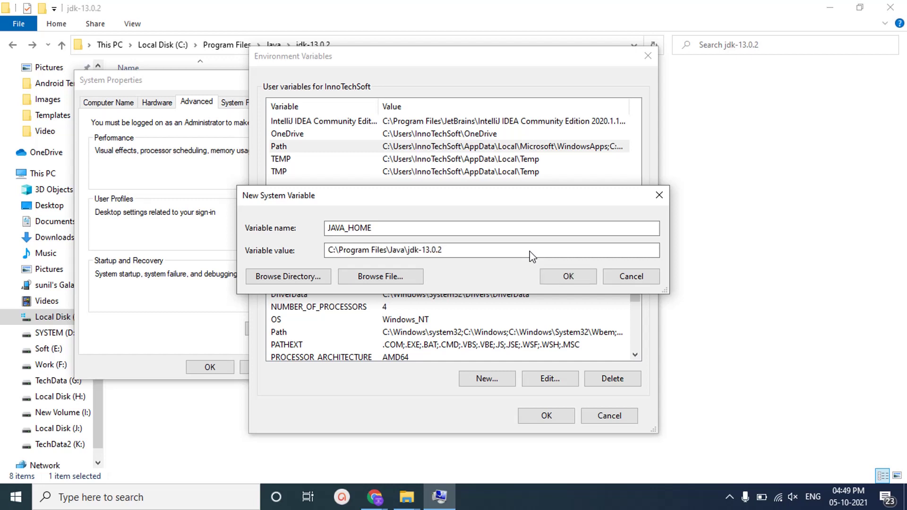
{"action": "left_click", "coordinate": [580, 280]}
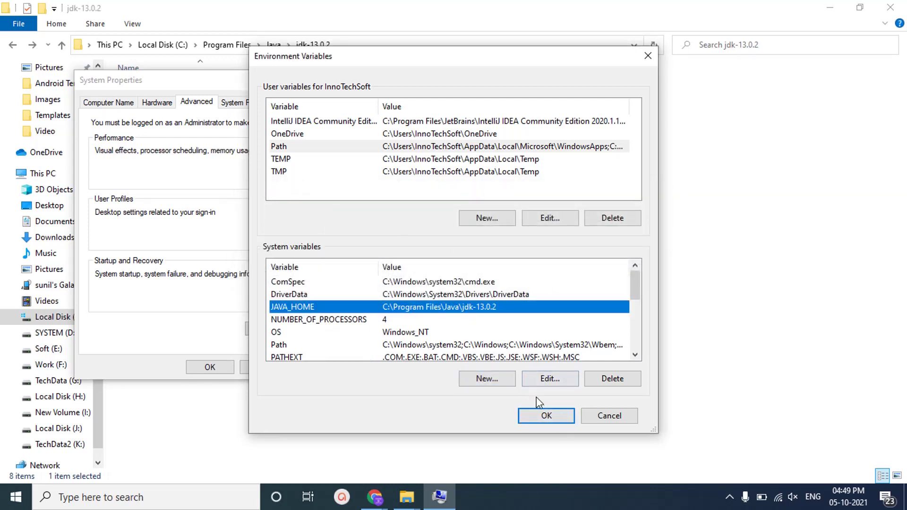
{"action": "left_click", "coordinate": [545, 415]}
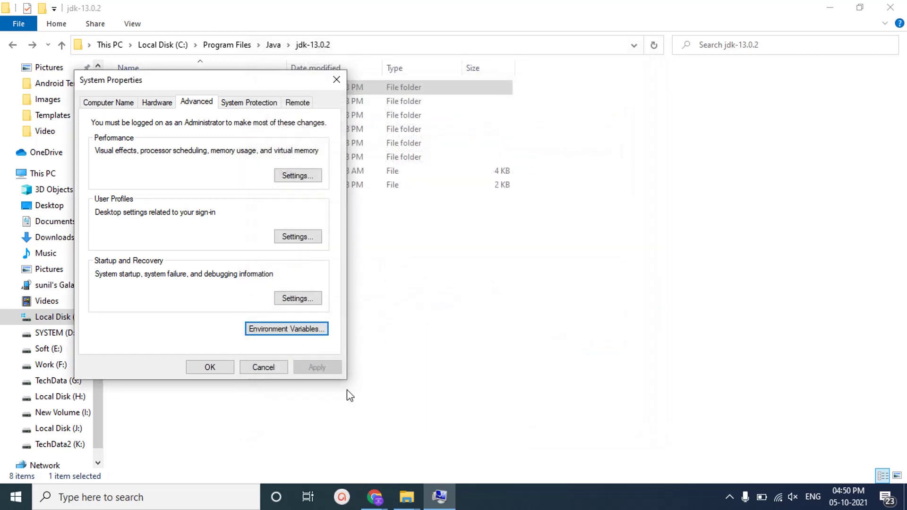
{"action": "left_click", "coordinate": [221, 364]}
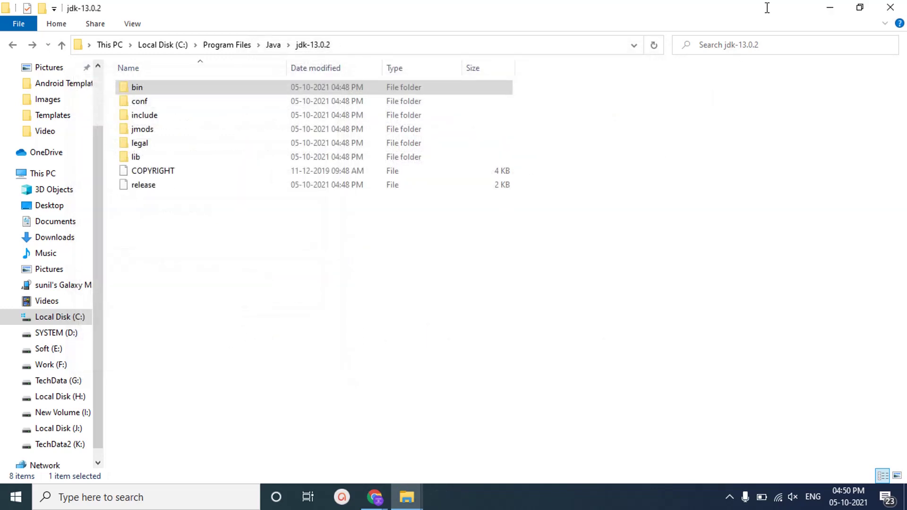
{"action": "left_click", "coordinate": [830, 7]}
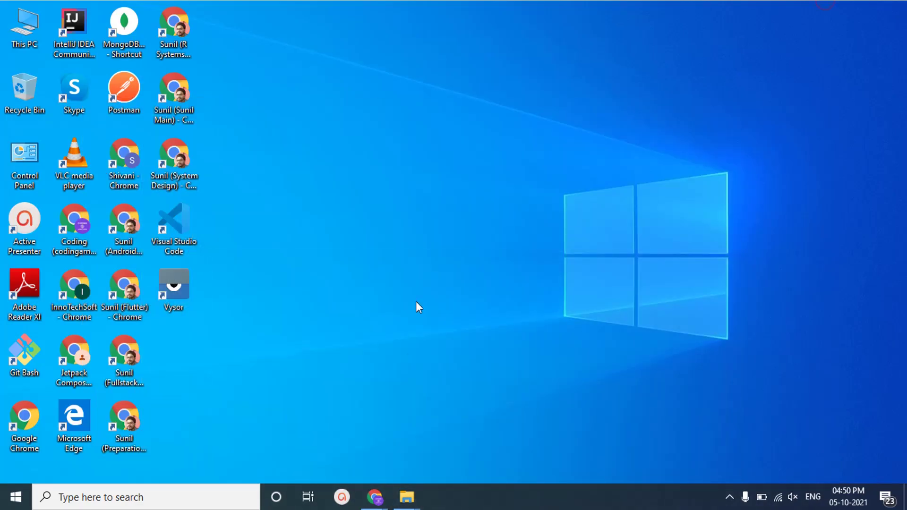
Launch the android-studio-2020.3.1.22-windows installer from the Android Studio Arctic Fox folder and exclude the Android Virtual Device component.
{"action": "mouse_move", "coordinate": [407, 496]}
{"action": "left_click", "coordinate": [364, 469]}
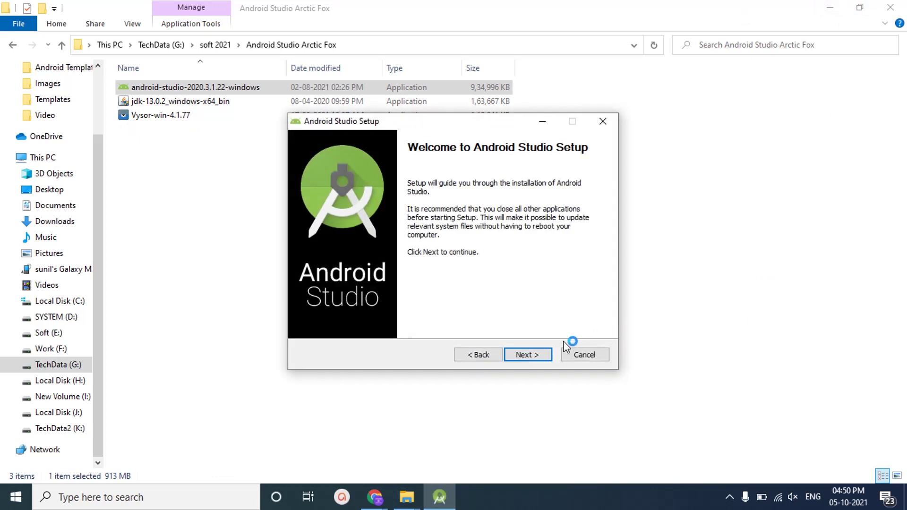
{"action": "left_click", "coordinate": [547, 355]}
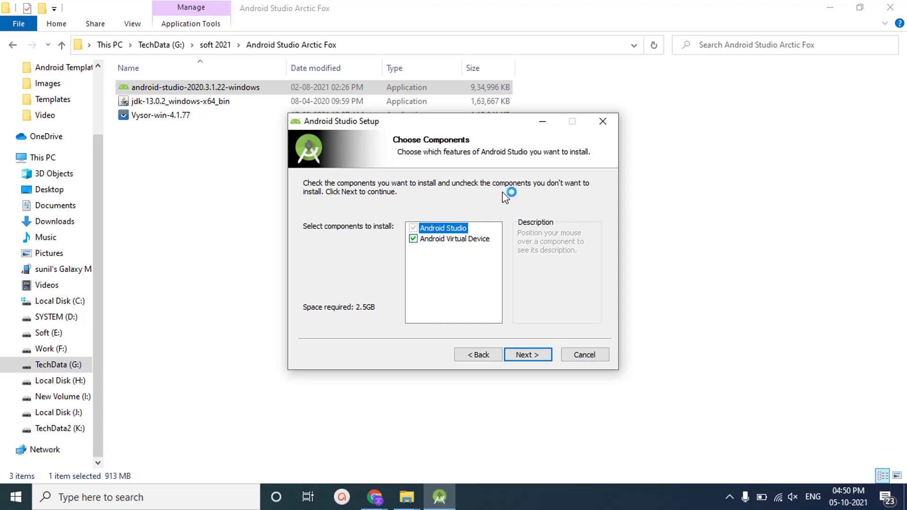
{"action": "left_click", "coordinate": [413, 239]}
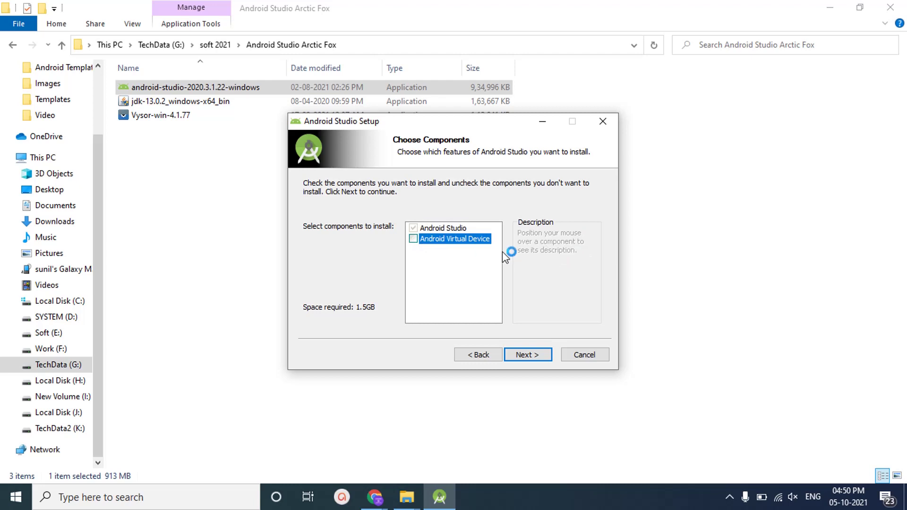
{"action": "left_click", "coordinate": [174, 116]}
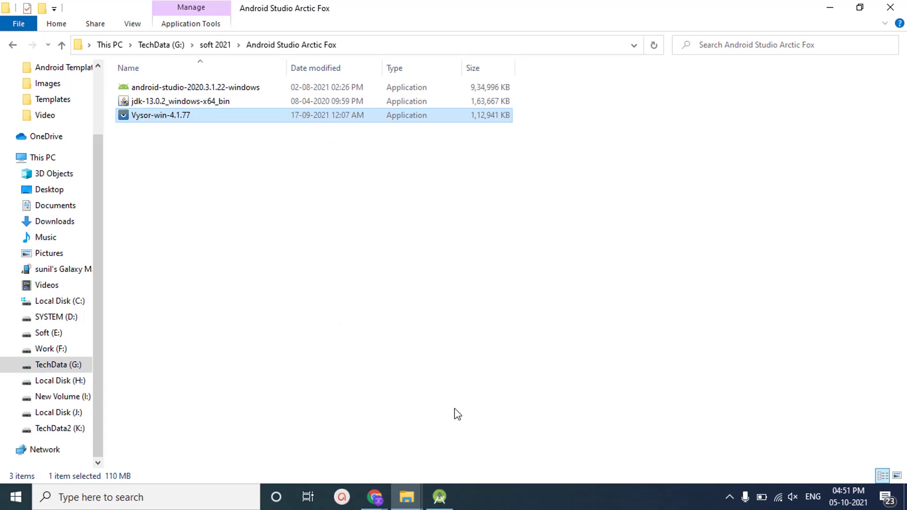
{"action": "left_click", "coordinate": [439, 497]}
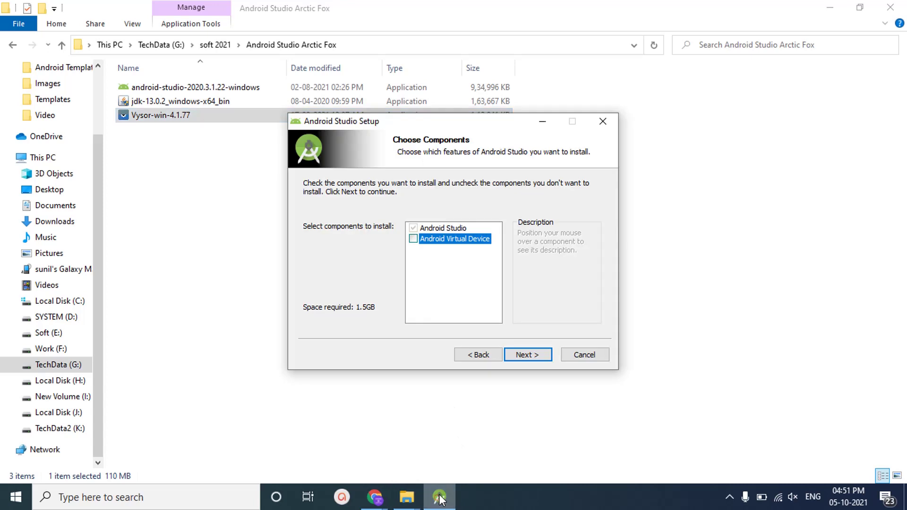
{"action": "left_click", "coordinate": [537, 354]}
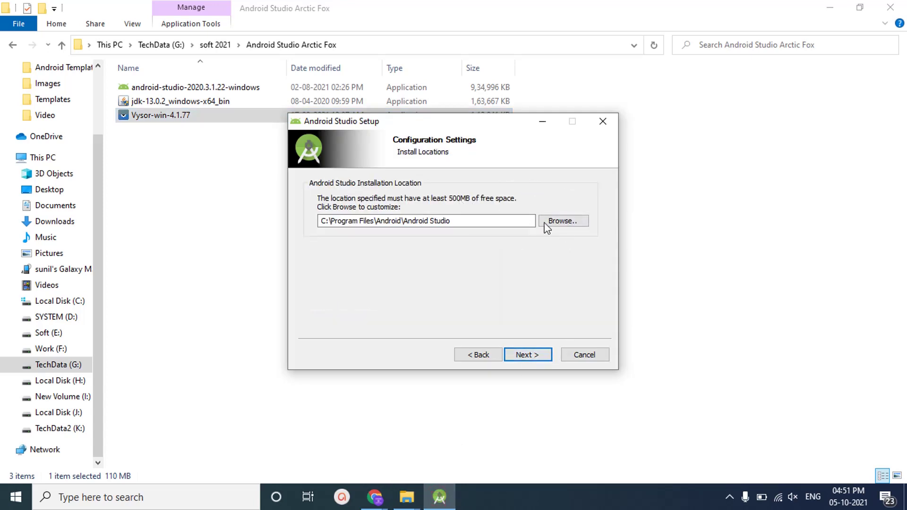
Install Android Studio to C:\Program Files\Android\Android Studio, finish setup with Start Android Studio enabled, and minimize the folder window.
{"action": "left_click", "coordinate": [535, 357]}
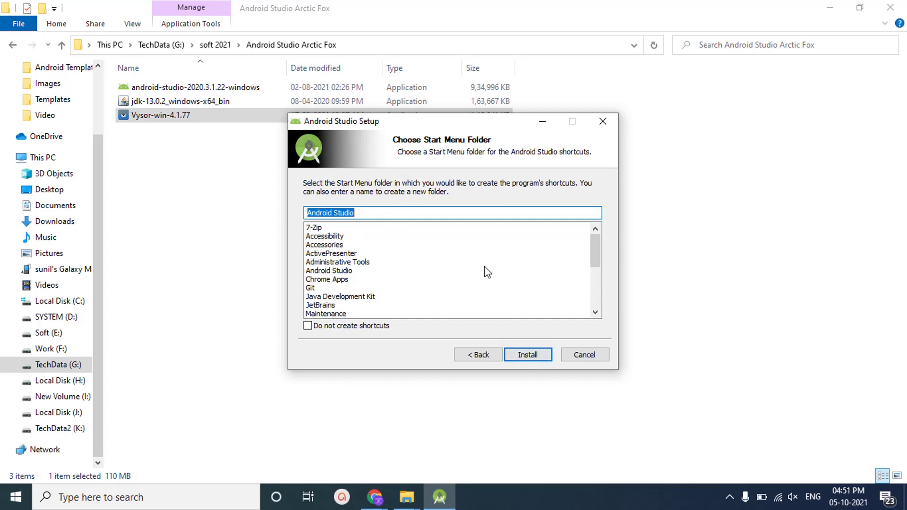
{"action": "left_click", "coordinate": [539, 357]}
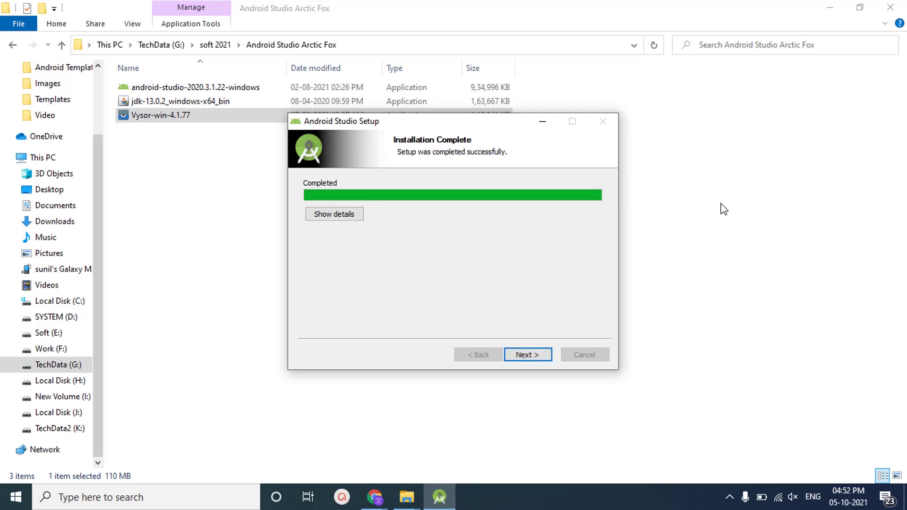
{"action": "left_click", "coordinate": [545, 354]}
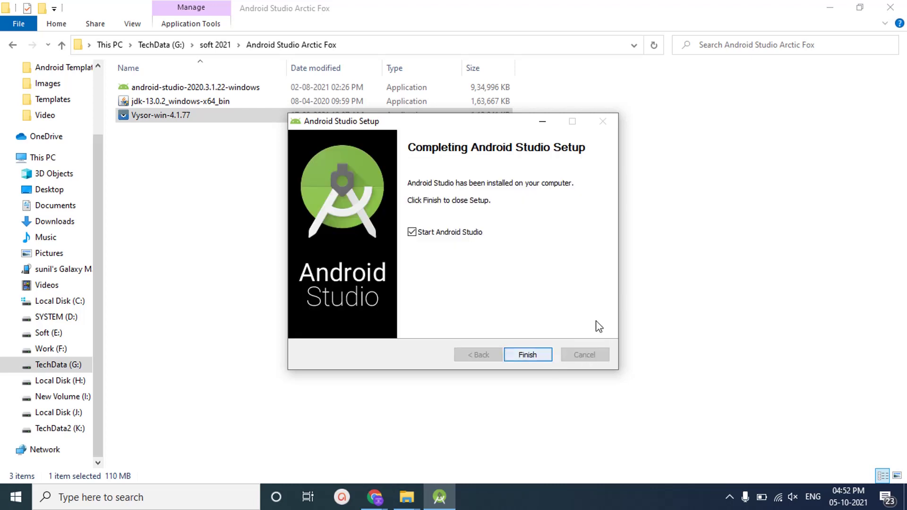
{"action": "left_click", "coordinate": [535, 359]}
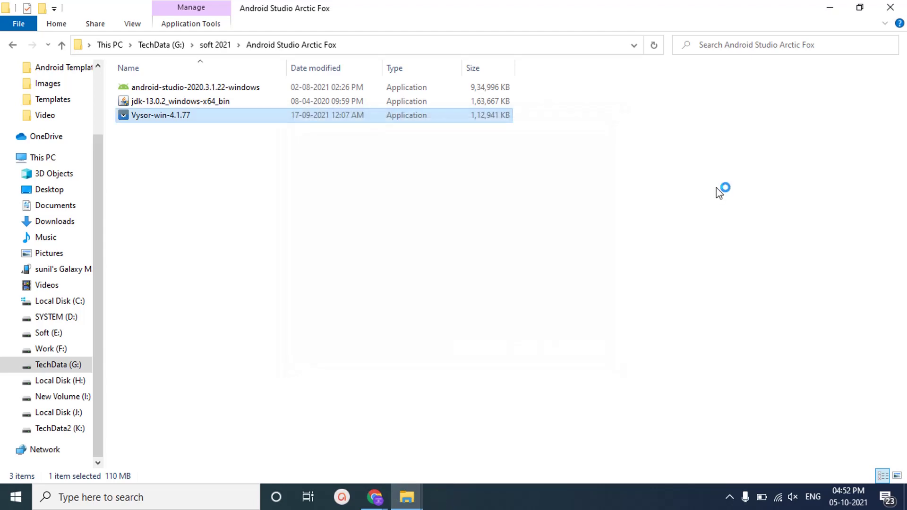
{"action": "left_click", "coordinate": [827, 8]}
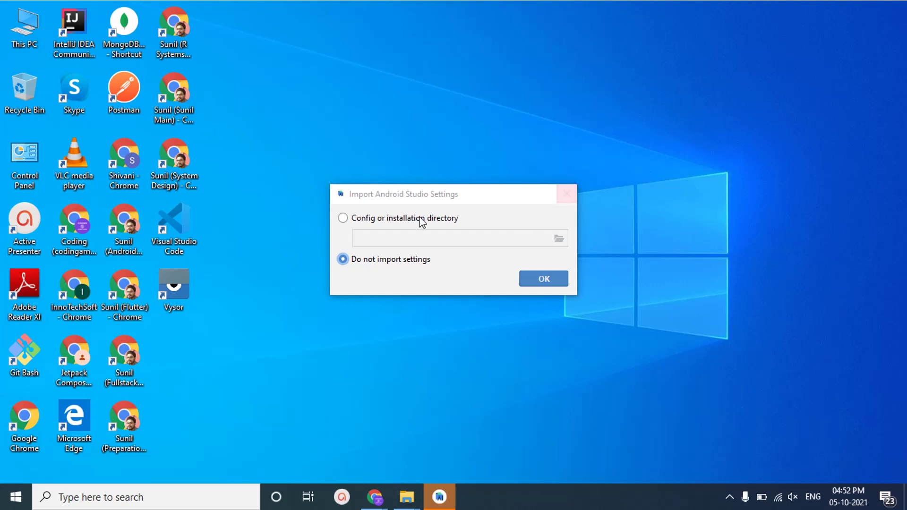
Choose not to import settings for Android Studio and continue to its setup wizard.
{"action": "left_click", "coordinate": [345, 219]}
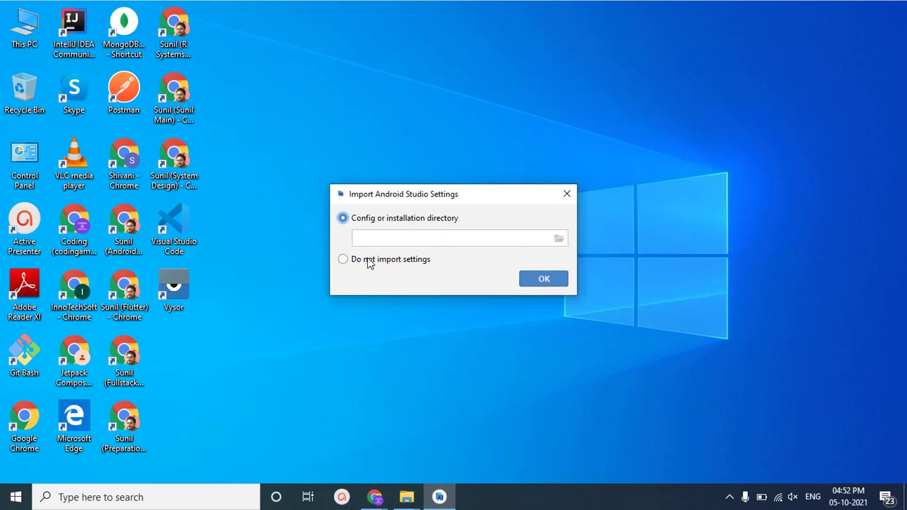
{"action": "left_click", "coordinate": [343, 259]}
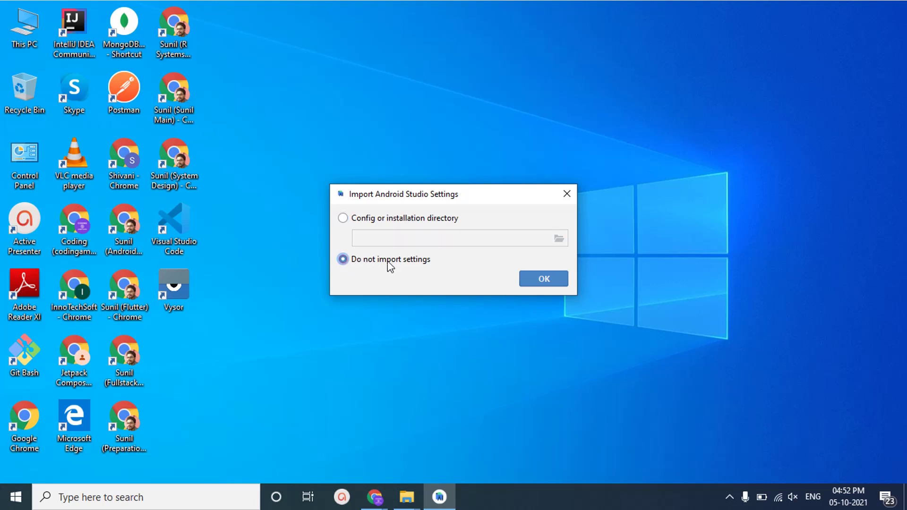
{"action": "left_click", "coordinate": [547, 284]}
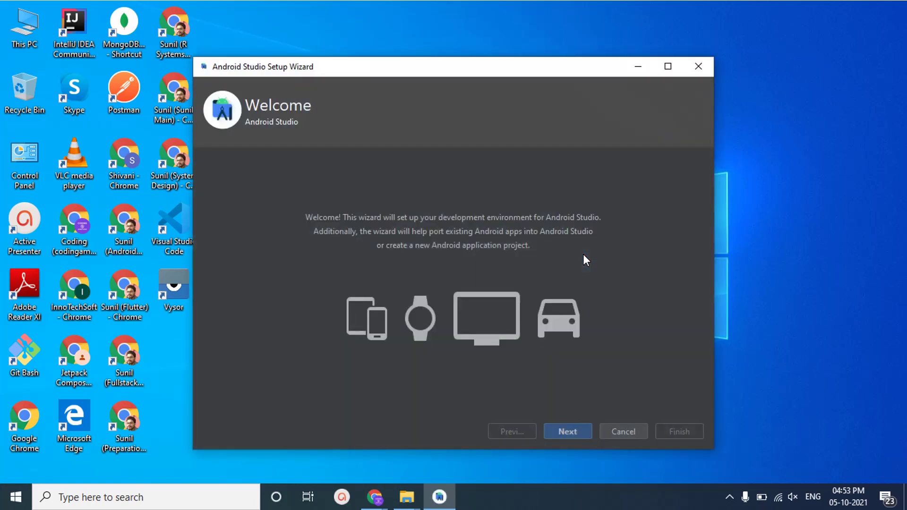
Continue past the welcome page, try the Custom install type, and examine the default JDK location choices.
{"action": "left_click", "coordinate": [577, 429]}
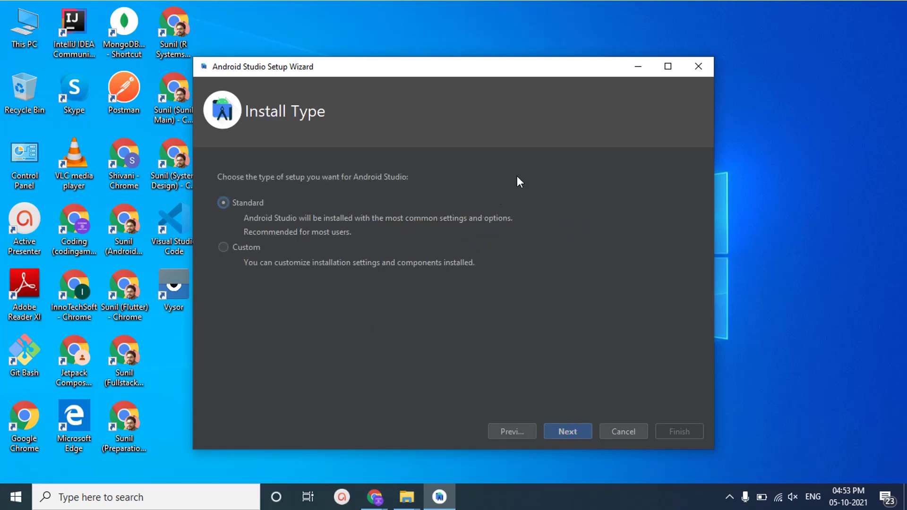
{"action": "left_click", "coordinate": [222, 247]}
{"action": "left_click", "coordinate": [583, 432]}
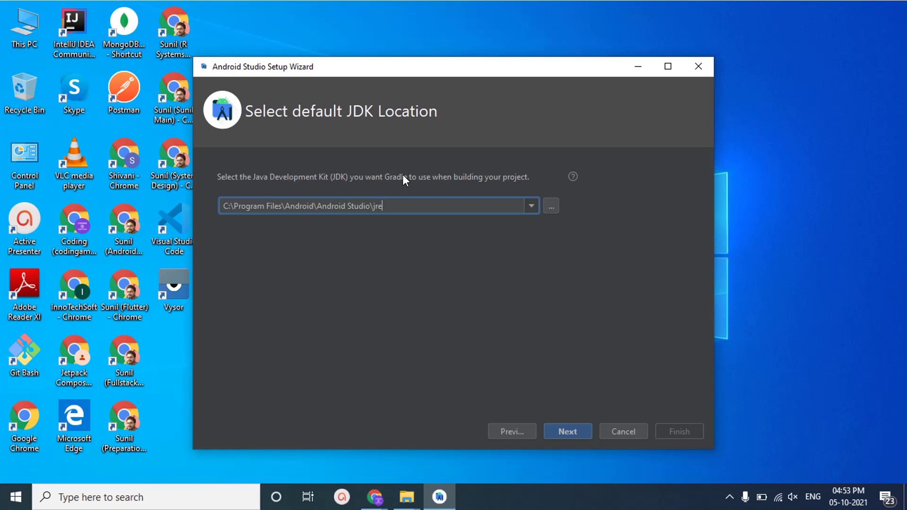
{"action": "left_click", "coordinate": [430, 206]}
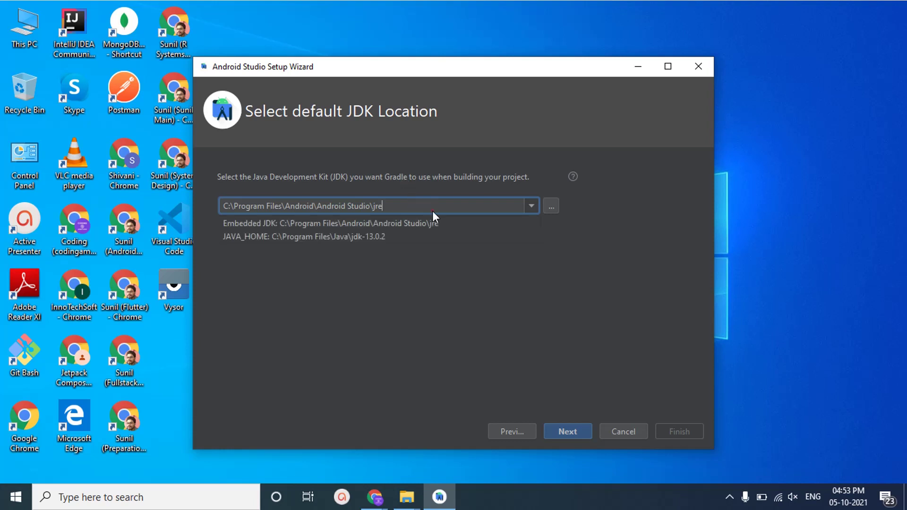
{"action": "double_click", "coordinate": [432, 205]}
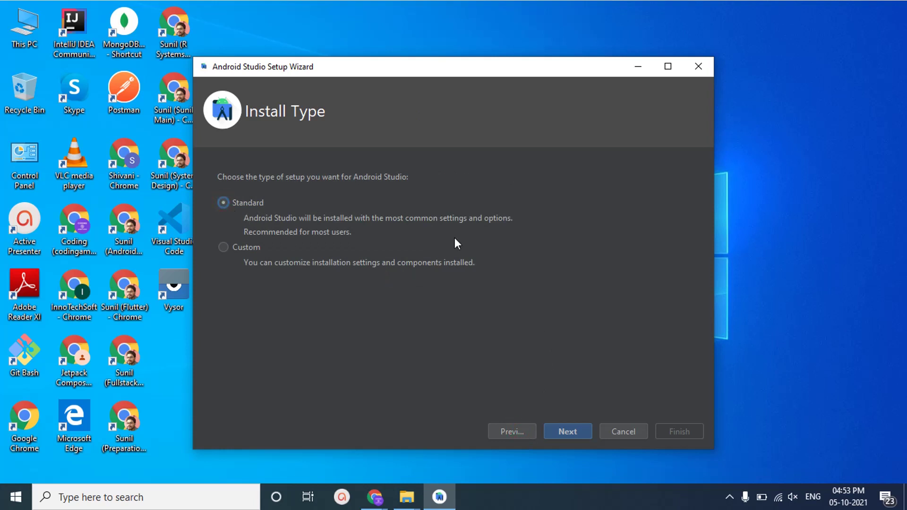
Continue with the Standard install type, preview the Light theme, keep Darcula, and review the SDK components to download.
{"action": "left_click", "coordinate": [576, 433]}
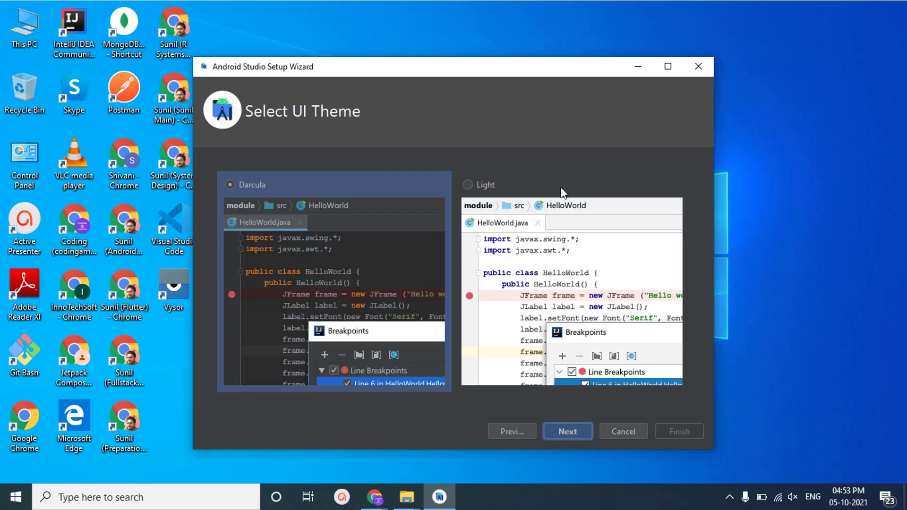
{"action": "left_click", "coordinate": [477, 184]}
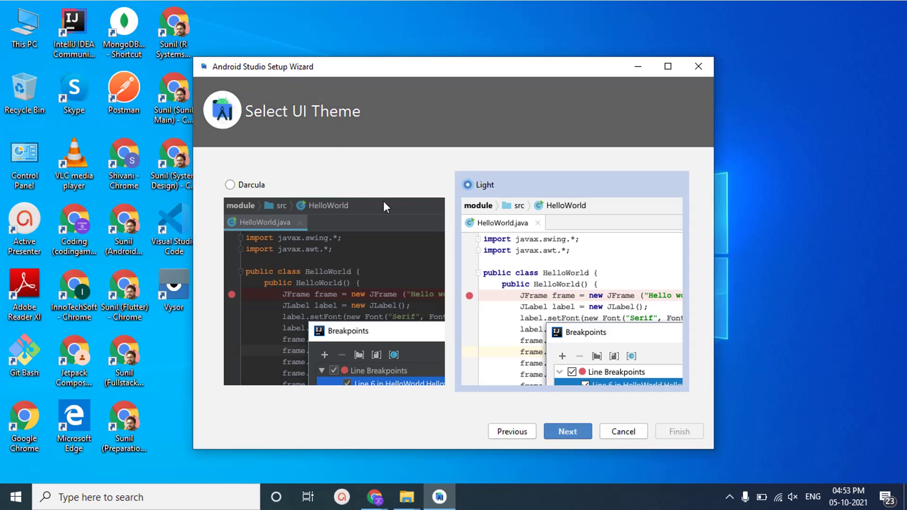
{"action": "left_click", "coordinate": [251, 184]}
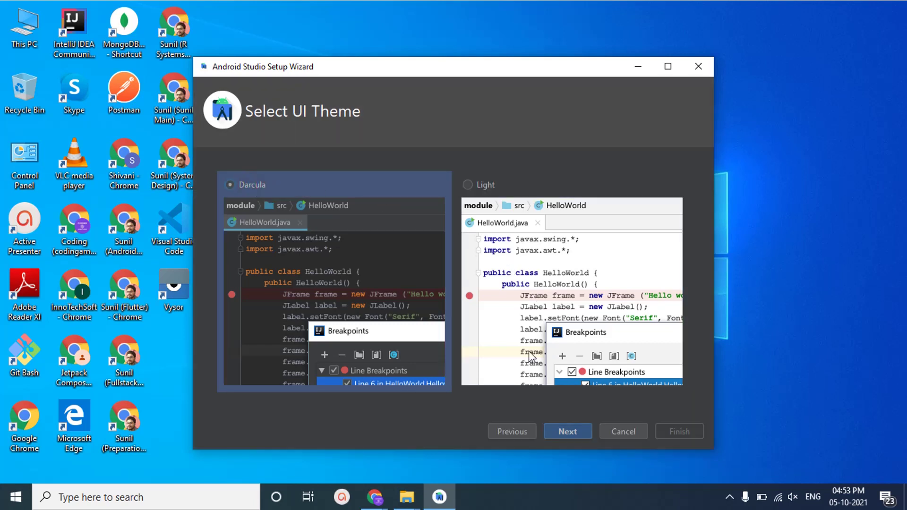
{"action": "left_click", "coordinate": [568, 426]}
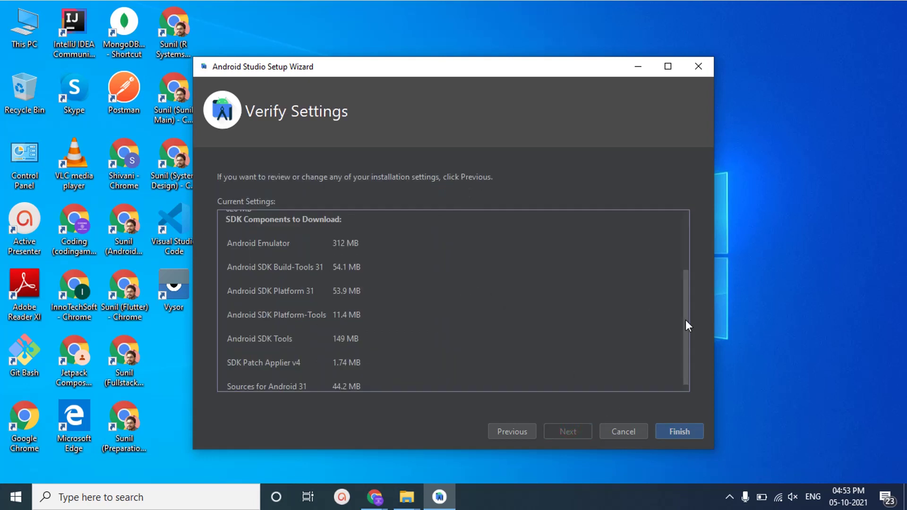
{"action": "mouse_move", "coordinate": [685, 320]}
{"action": "left_mouse_down"}
{"action": "mouse_move", "coordinate": [685, 338]}
{"action": "mouse_move", "coordinate": [685, 254]}
{"action": "mouse_move", "coordinate": [688, 282]}
{"action": "mouse_move", "coordinate": [686, 263]}
{"action": "left_mouse_up"}
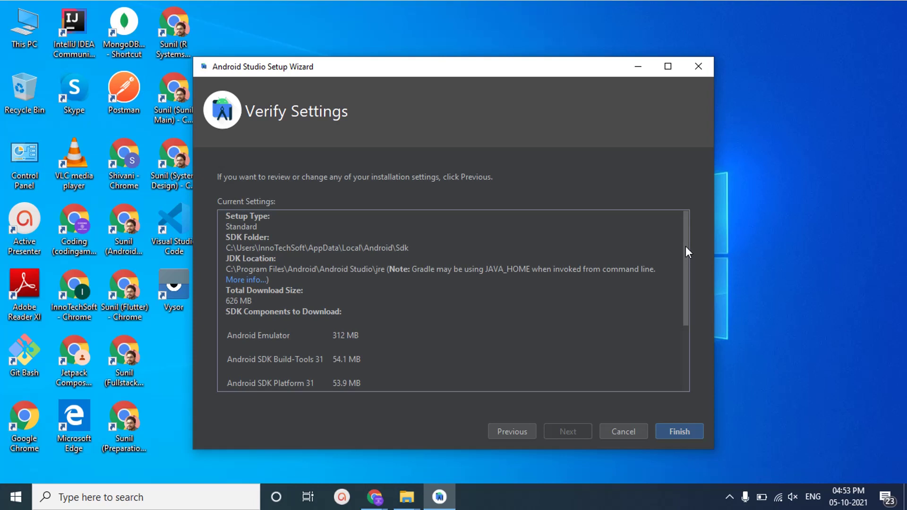
{"action": "mouse_move", "coordinate": [686, 256]}
{"action": "left_mouse_down"}
{"action": "mouse_move", "coordinate": [685, 284]}
{"action": "mouse_move", "coordinate": [686, 262]}
{"action": "left_mouse_up"}
Return to the install type choice, select Custom, and continue with the embedded JDK location and the Darcula theme.
{"action": "left_click", "coordinate": [508, 424]}
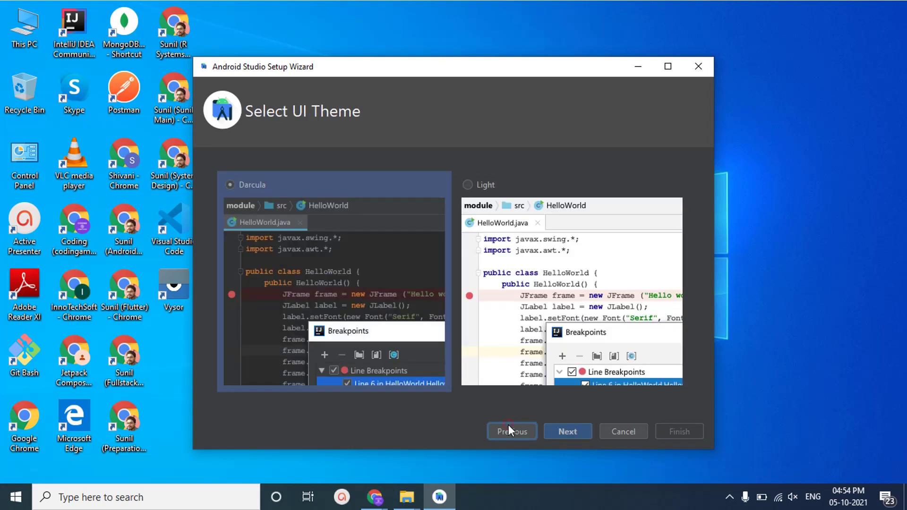
{"action": "left_click", "coordinate": [508, 424]}
{"action": "left_click", "coordinate": [223, 247]}
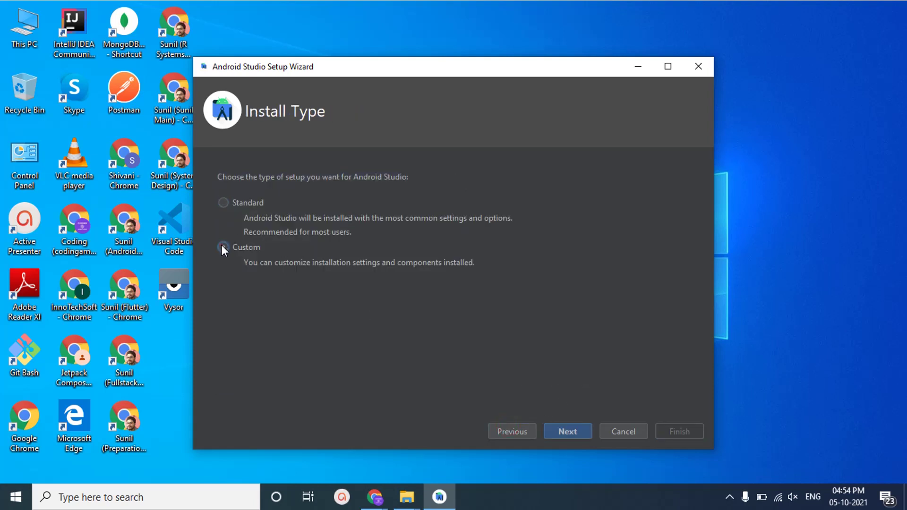
{"action": "left_click", "coordinate": [567, 432]}
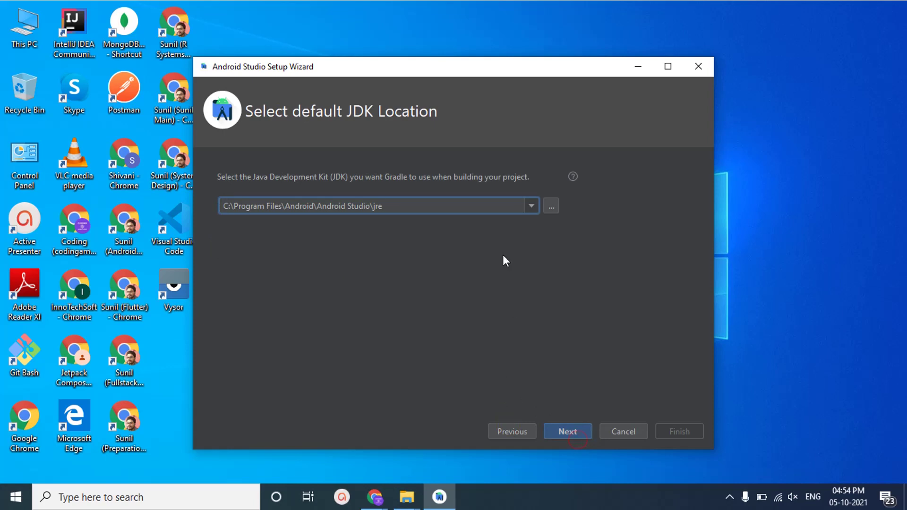
{"action": "left_click", "coordinate": [568, 427]}
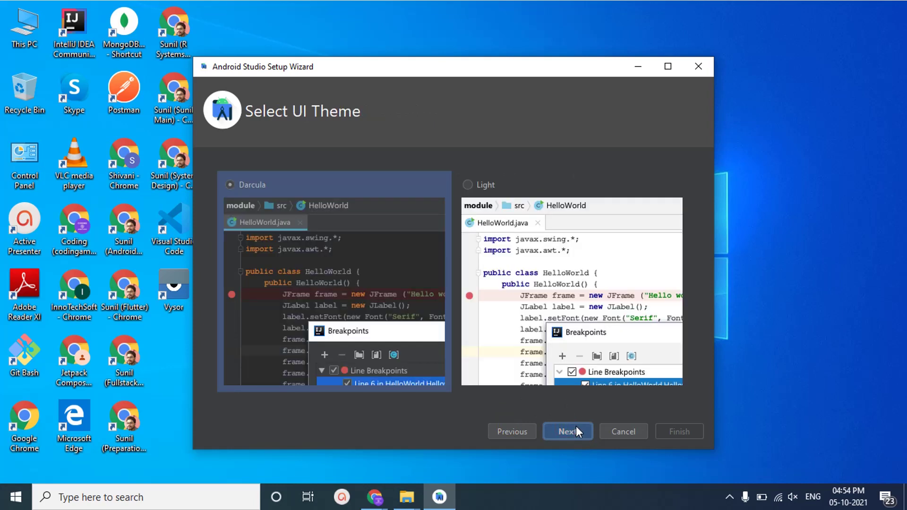
{"action": "left_click", "coordinate": [568, 430]}
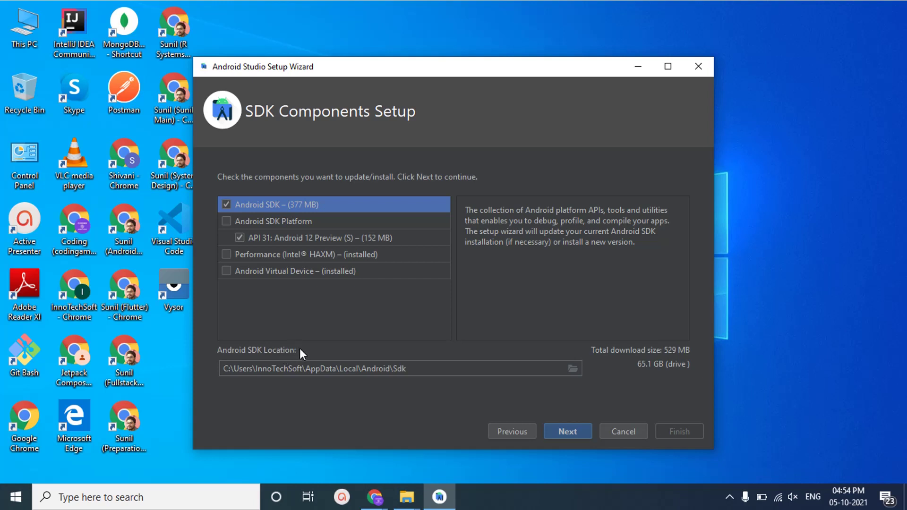
Set the Android SDK location to the F:\AndroidSdk folder and continue to the settings verification.
{"action": "left_click", "coordinate": [415, 368]}
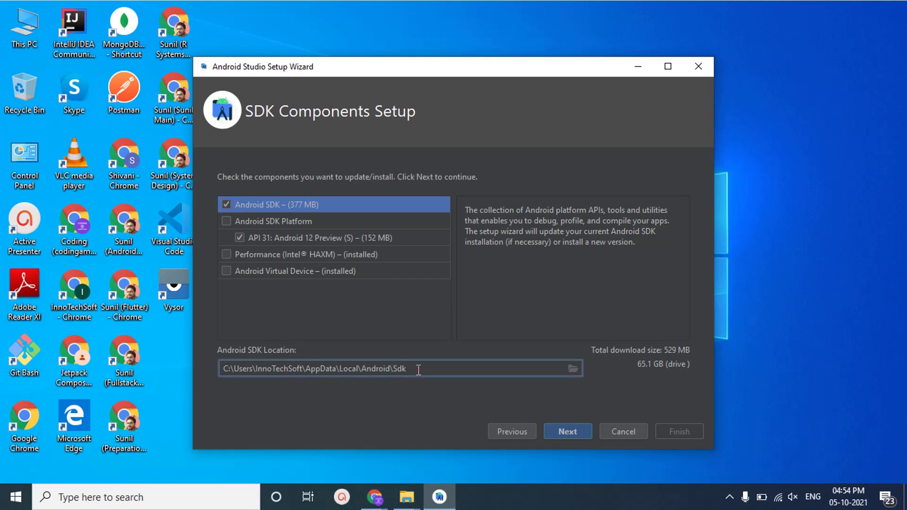
{"action": "left_click_drag", "start_coordinate": [394, 368], "coordinate": [256, 386]}
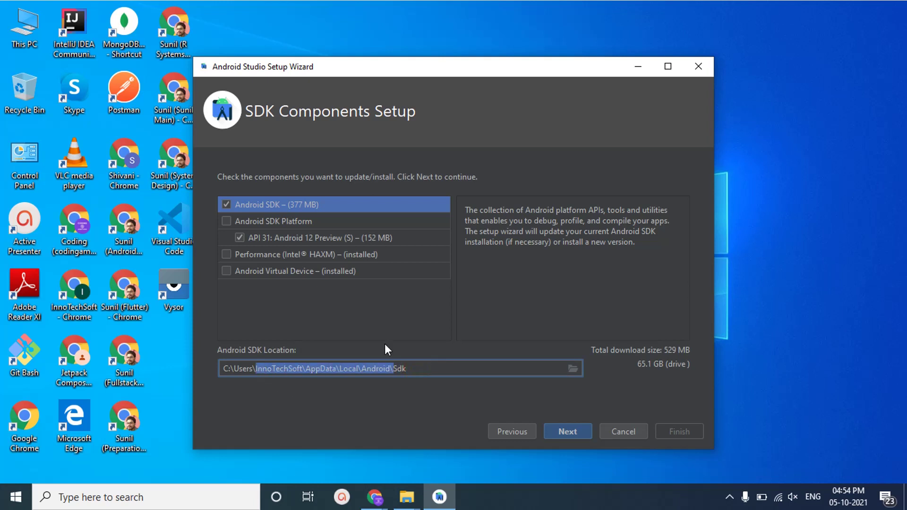
{"action": "left_click", "coordinate": [573, 369]}
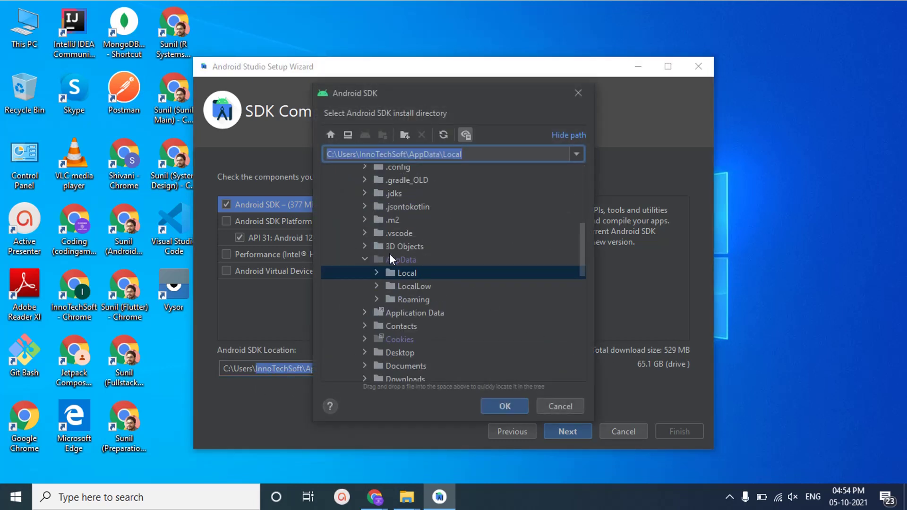
{"action": "left_click_drag", "start_coordinate": [583, 249], "coordinate": [584, 189]}
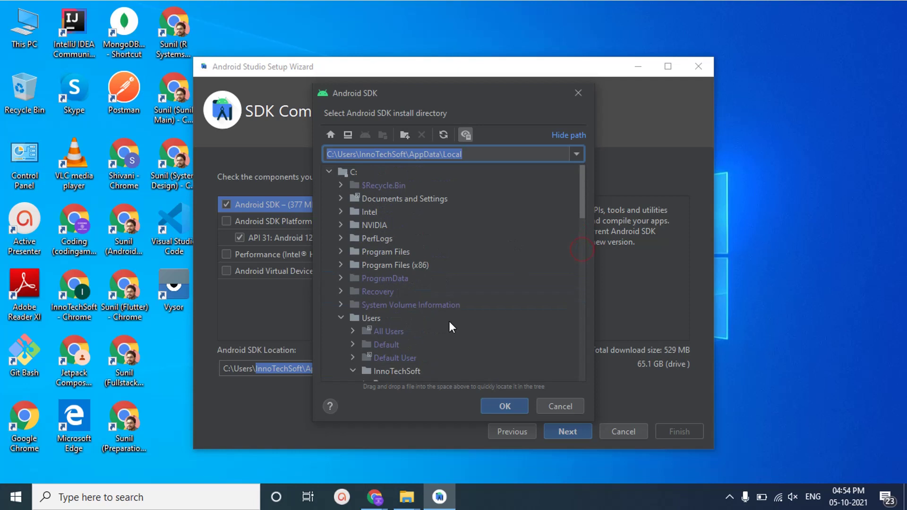
{"action": "left_click", "coordinate": [341, 318]}
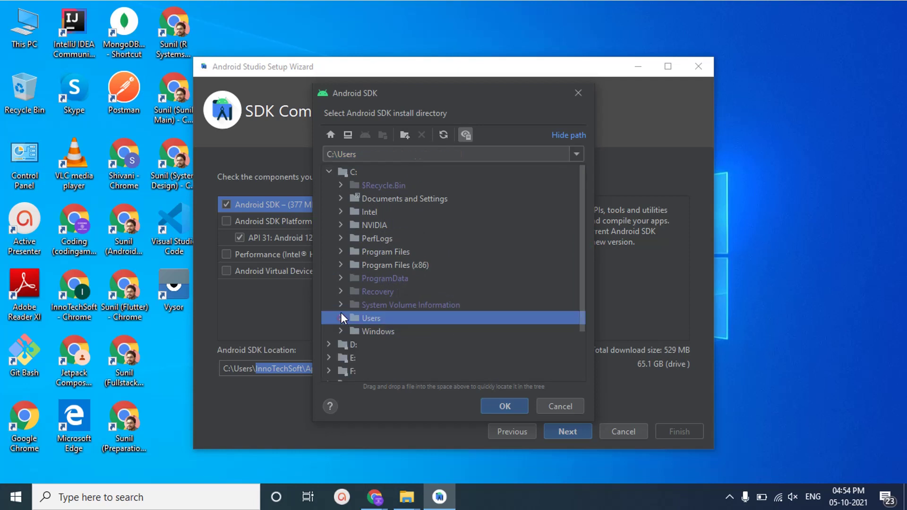
{"action": "left_click", "coordinate": [329, 172]}
{"action": "left_click", "coordinate": [329, 211]}
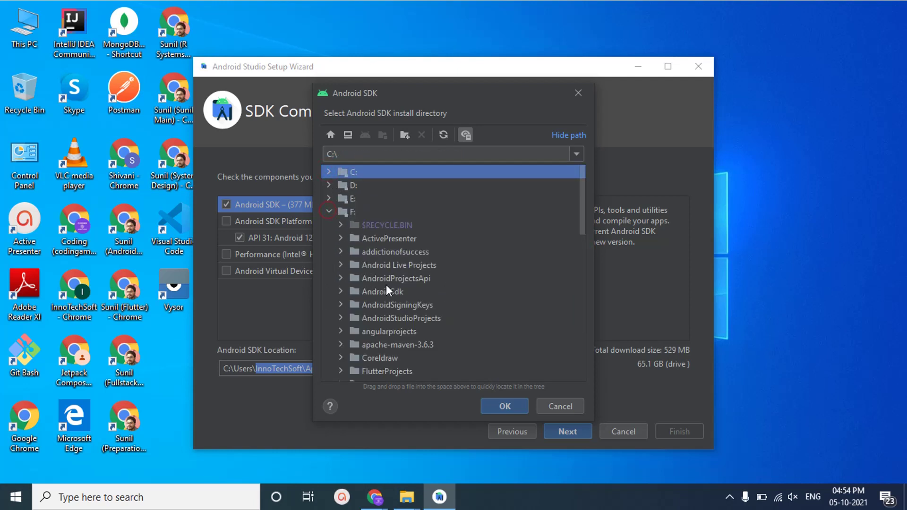
{"action": "left_click", "coordinate": [403, 292]}
{"action": "left_click", "coordinate": [341, 292]}
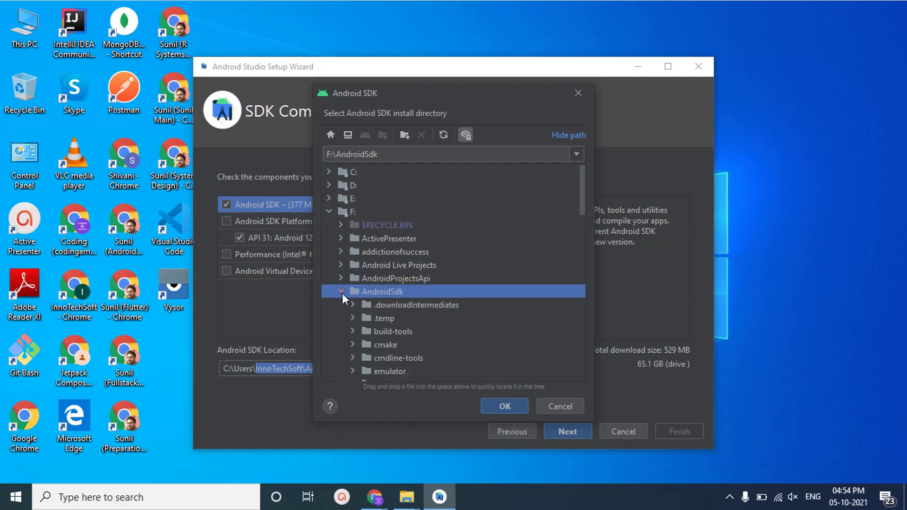
{"action": "left_click", "coordinate": [507, 402]}
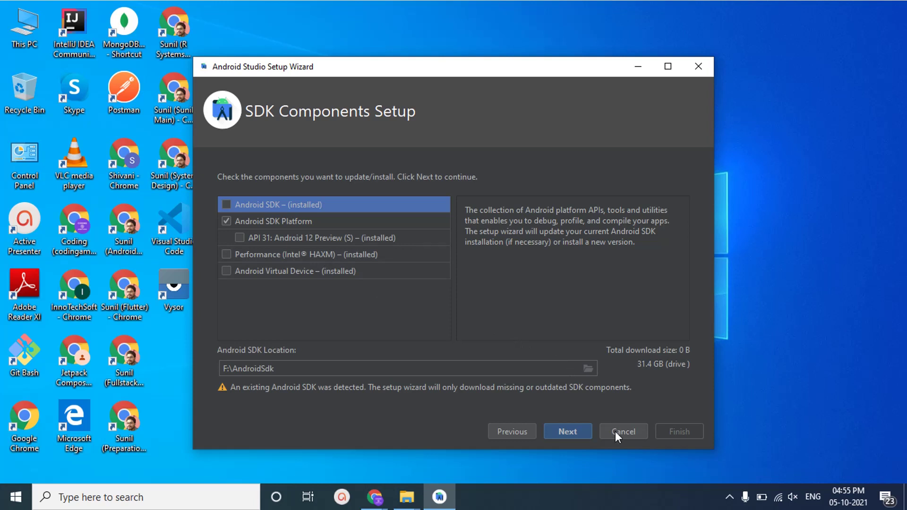
{"action": "left_click", "coordinate": [576, 431]}
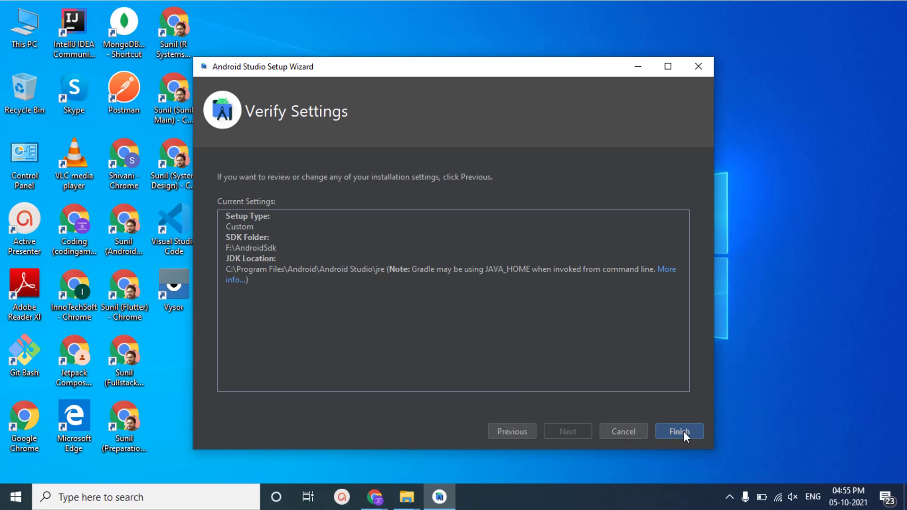
Open the More info page for the JDK location note, close its browser tab, and minimize the browser.
{"action": "left_click", "coordinate": [235, 280]}
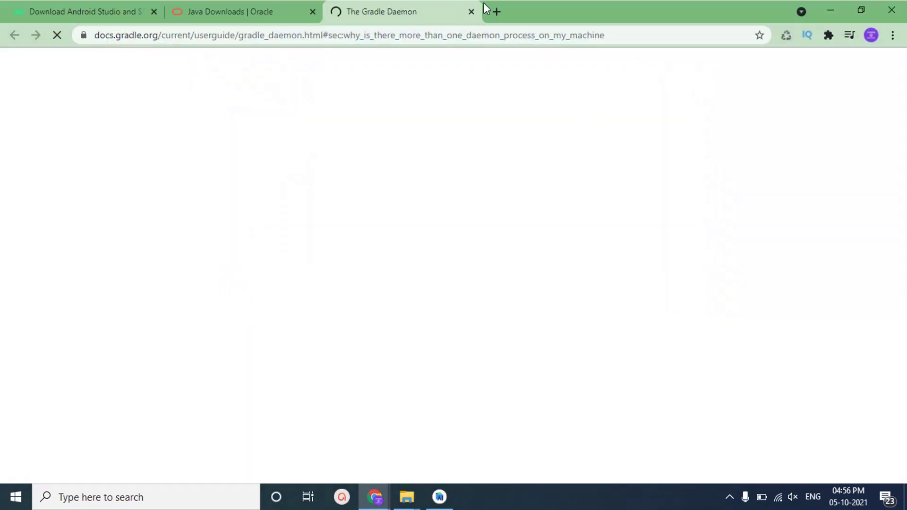
{"action": "left_click", "coordinate": [471, 10]}
{"action": "left_click", "coordinate": [838, 2]}
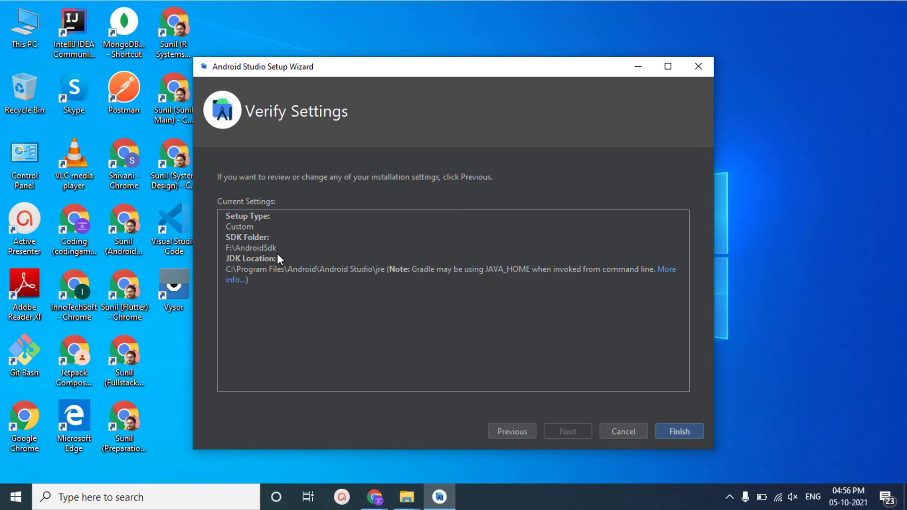
Accept the verified settings, check the component download log, and finish the setup wizard.
{"action": "left_click", "coordinate": [681, 431]}
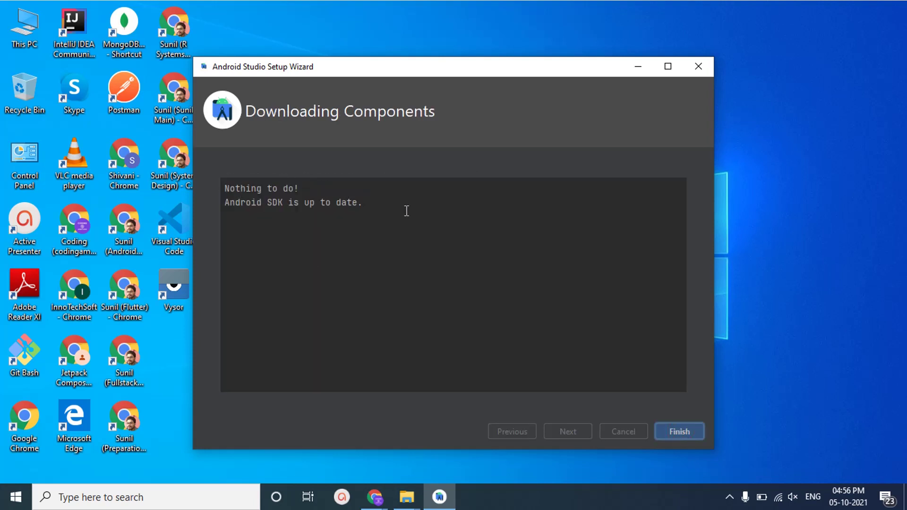
{"action": "left_click_drag", "start_coordinate": [398, 204], "coordinate": [215, 207]}
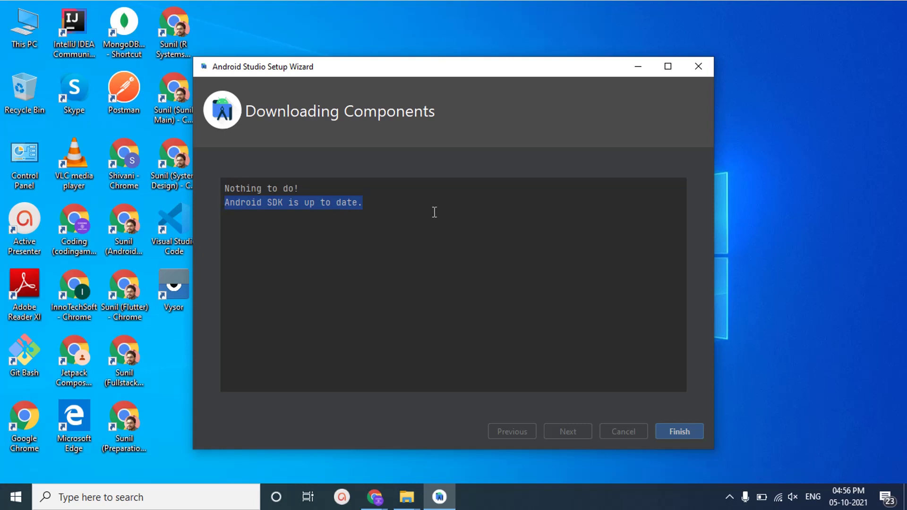
{"action": "left_click", "coordinate": [555, 269]}
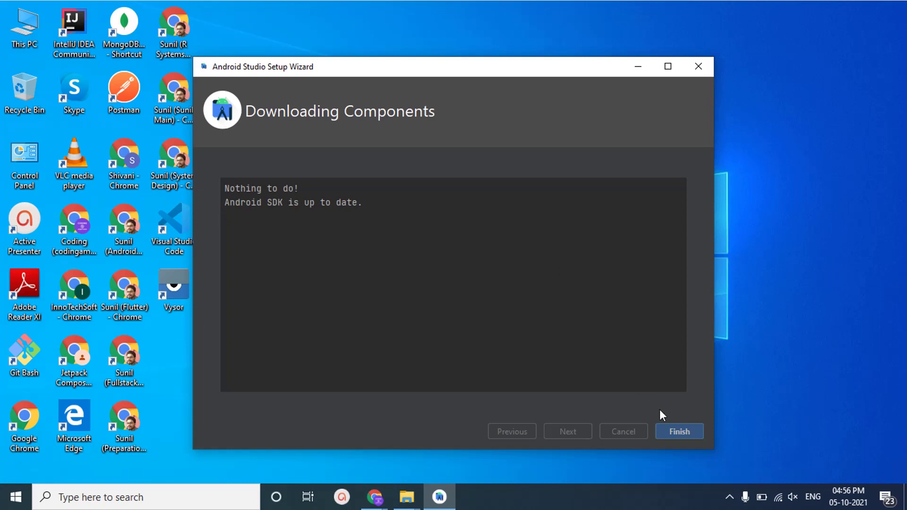
{"action": "left_click", "coordinate": [686, 433]}
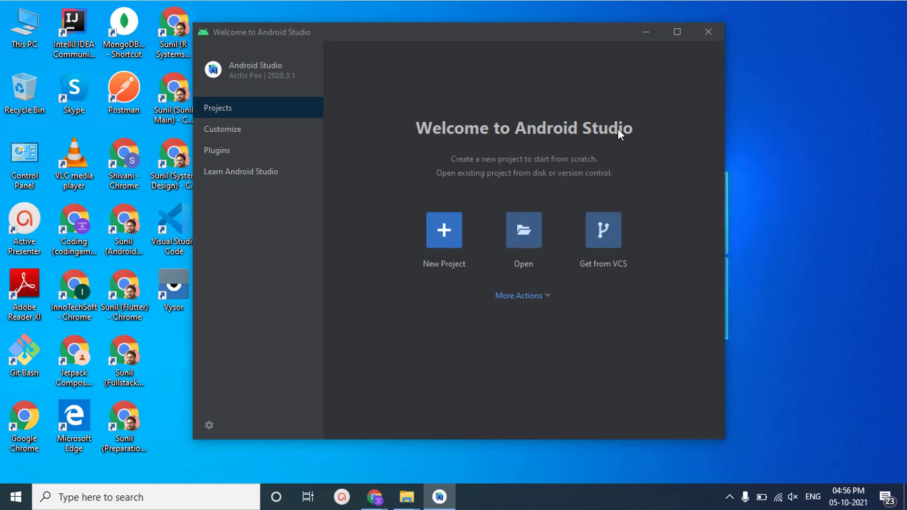
Start a new project and look through the Wear OS, Android TV, Automotive, and Phone and Tablet templates.
{"action": "left_click", "coordinate": [445, 234]}
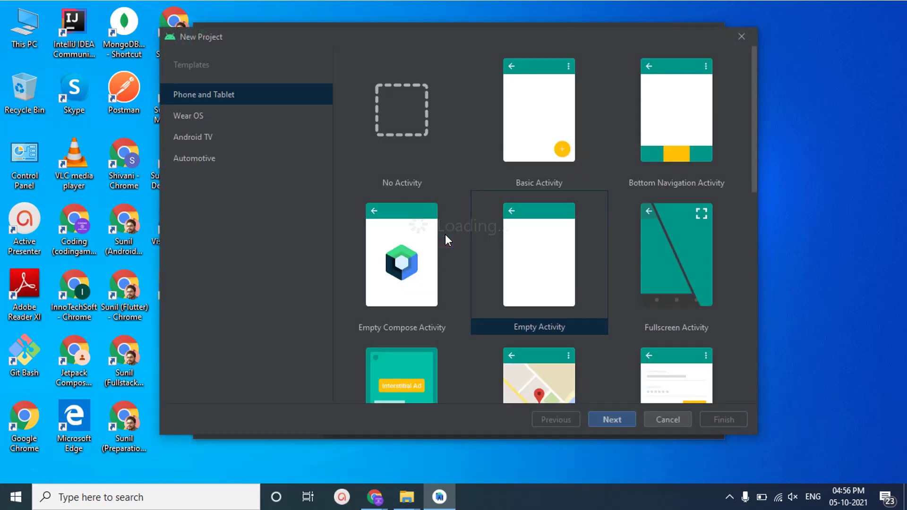
{"action": "left_click", "coordinate": [234, 117]}
{"action": "left_click", "coordinate": [236, 135]}
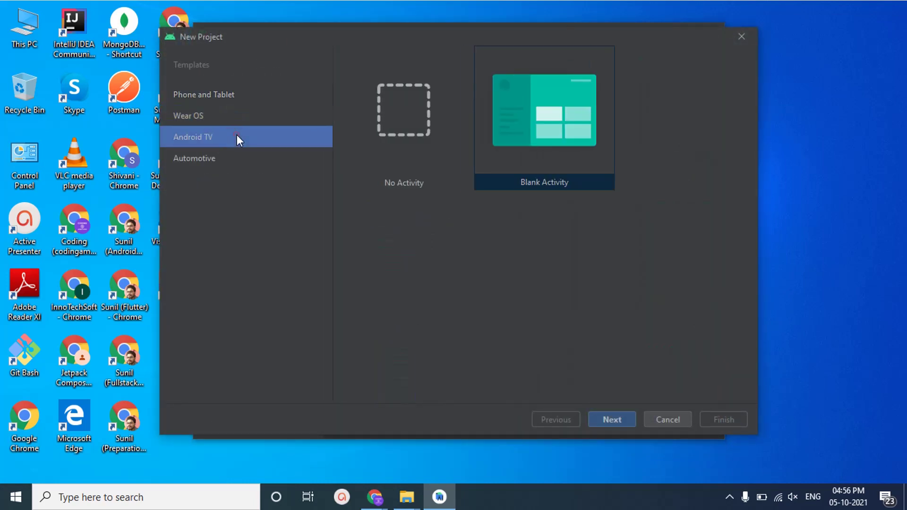
{"action": "left_click", "coordinate": [244, 155]}
{"action": "left_click", "coordinate": [242, 94]}
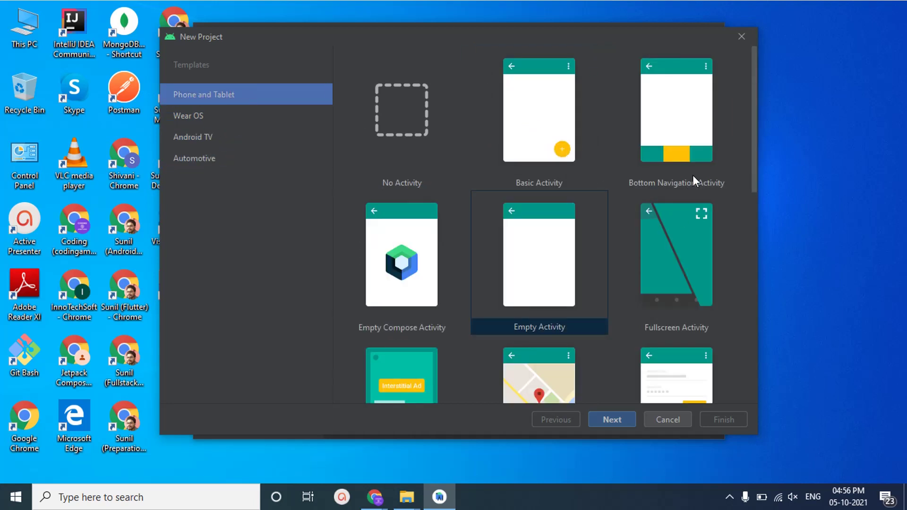
{"action": "left_click_drag", "start_coordinate": [758, 102], "coordinate": [755, 71]}
{"action": "mouse_move", "coordinate": [755, 150]}
{"action": "left_mouse_down"}
{"action": "mouse_move", "coordinate": [748, 361]}
{"action": "mouse_move", "coordinate": [765, 188]}
{"action": "mouse_move", "coordinate": [760, 136]}
{"action": "left_mouse_up"}
{"action": "left_click_drag", "start_coordinate": [751, 168], "coordinate": [759, 132]}
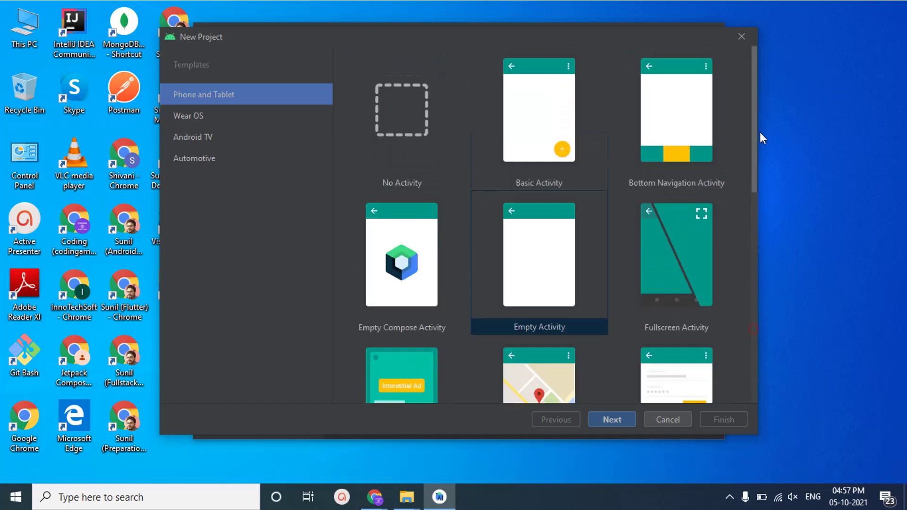
Compare the Bottom Navigation Activity and Basic Activity templates, leaving Basic Activity selected.
{"action": "left_click", "coordinate": [684, 130]}
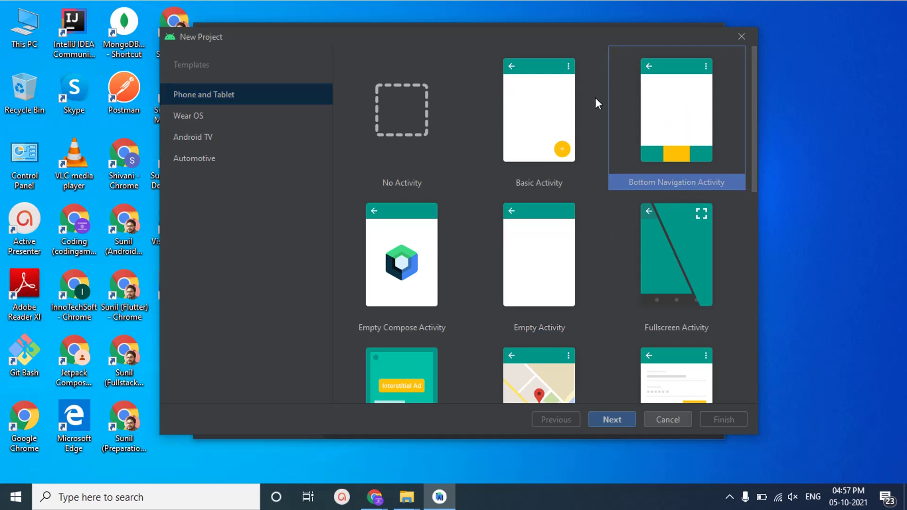
{"action": "left_click", "coordinate": [540, 99]}
{"action": "left_click", "coordinate": [636, 102]}
{"action": "left_click", "coordinate": [543, 108]}
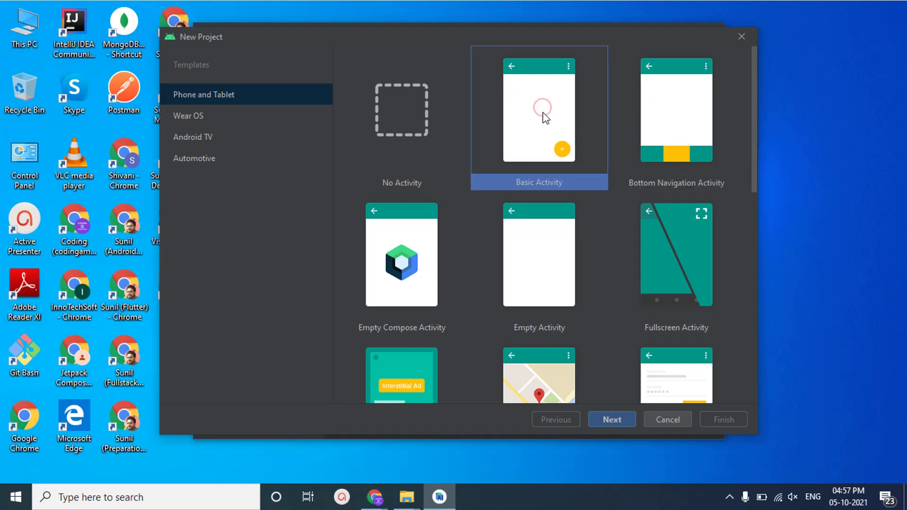
Continue with the Basic Activity template and choose Kotlin as the project language.
{"action": "left_click", "coordinate": [612, 419]}
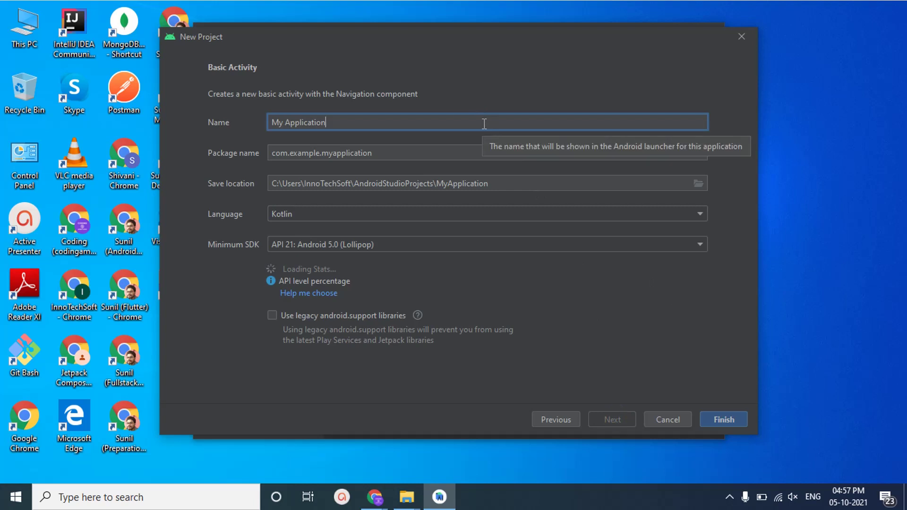
{"action": "left_click", "coordinate": [510, 218]}
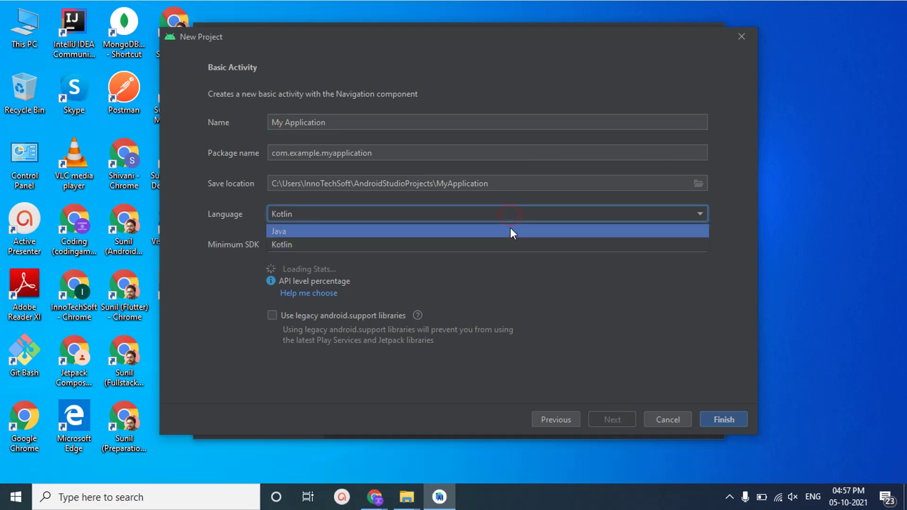
{"action": "left_click", "coordinate": [533, 246]}
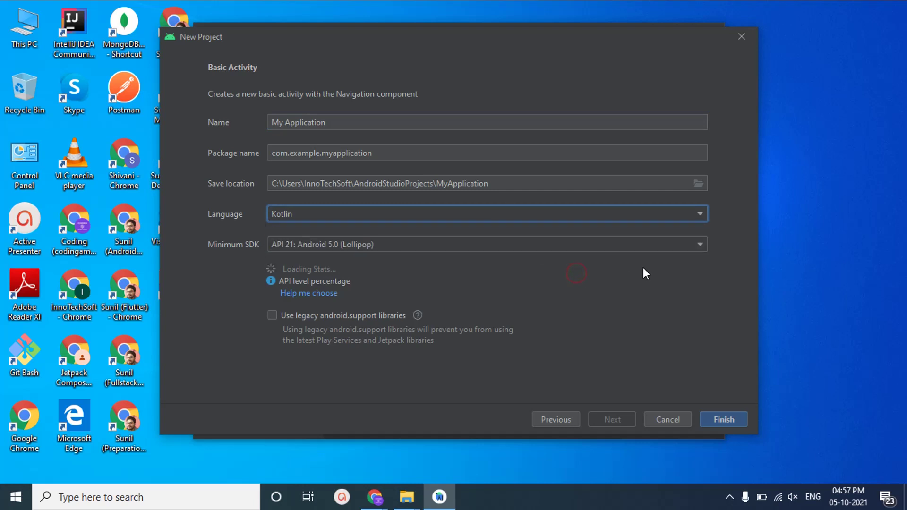
Review the available minimum SDK levels, choose API 21: Android 5.0 (Lollipop), and create the project.
{"action": "left_click", "coordinate": [539, 248]}
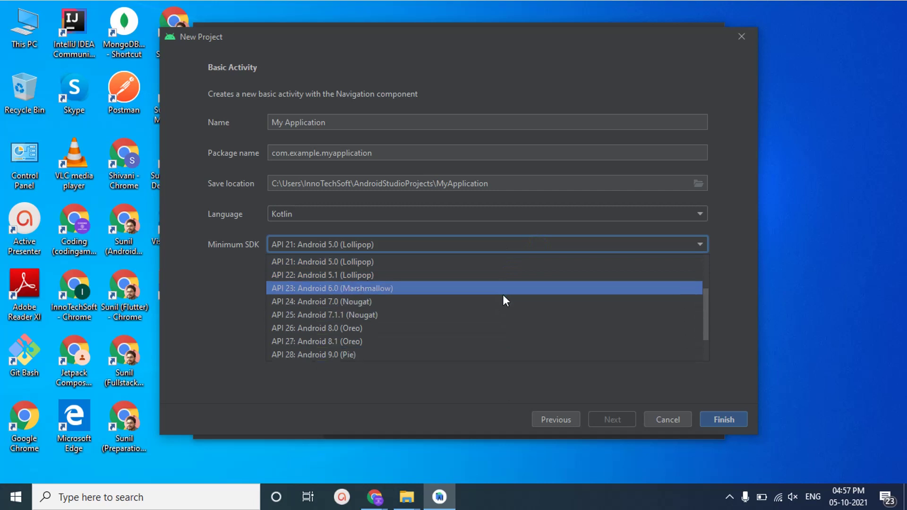
{"action": "mouse_move", "coordinate": [705, 312]}
{"action": "left_mouse_down"}
{"action": "mouse_move", "coordinate": [705, 279]}
{"action": "mouse_move", "coordinate": [705, 297]}
{"action": "left_mouse_up"}
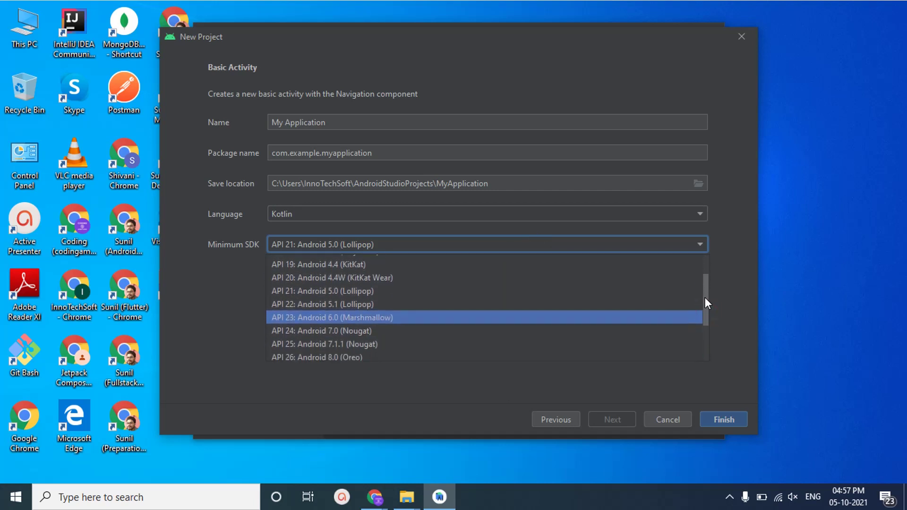
{"action": "left_click", "coordinate": [228, 330]}
{"action": "left_click", "coordinate": [326, 242]}
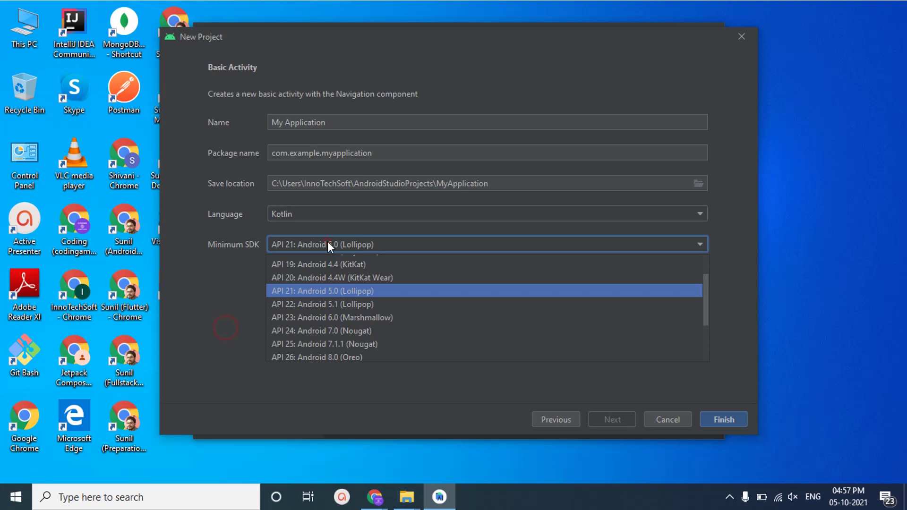
{"action": "left_click", "coordinate": [344, 290]}
{"action": "left_click", "coordinate": [546, 238]}
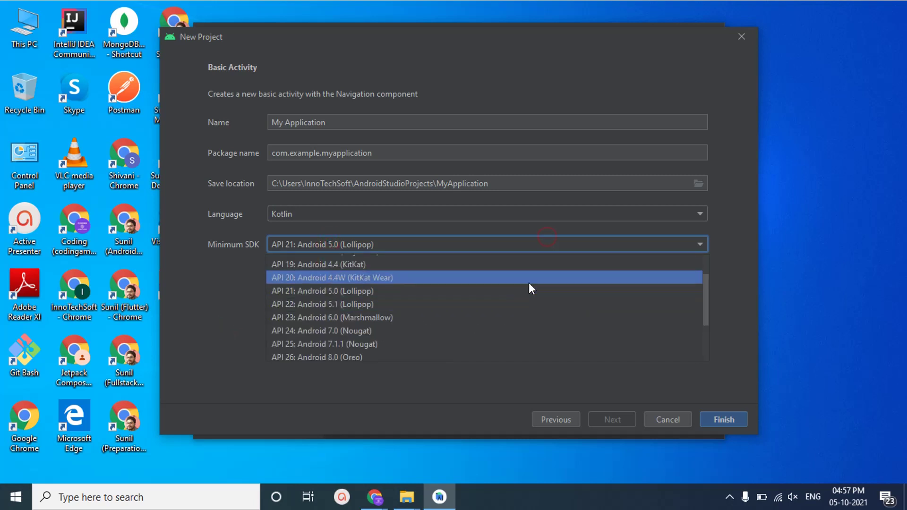
{"action": "left_click_drag", "start_coordinate": [708, 304], "coordinate": [707, 279]}
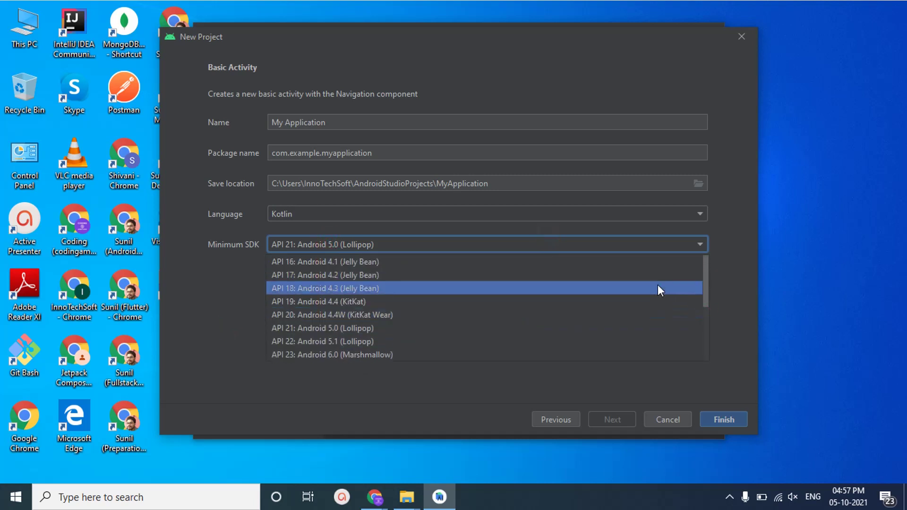
{"action": "left_click", "coordinate": [643, 324]}
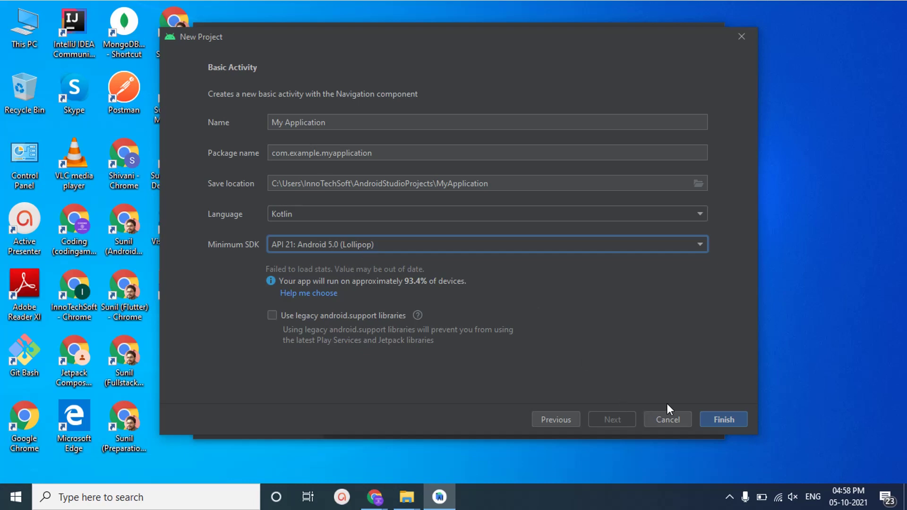
{"action": "left_click", "coordinate": [731, 419]}
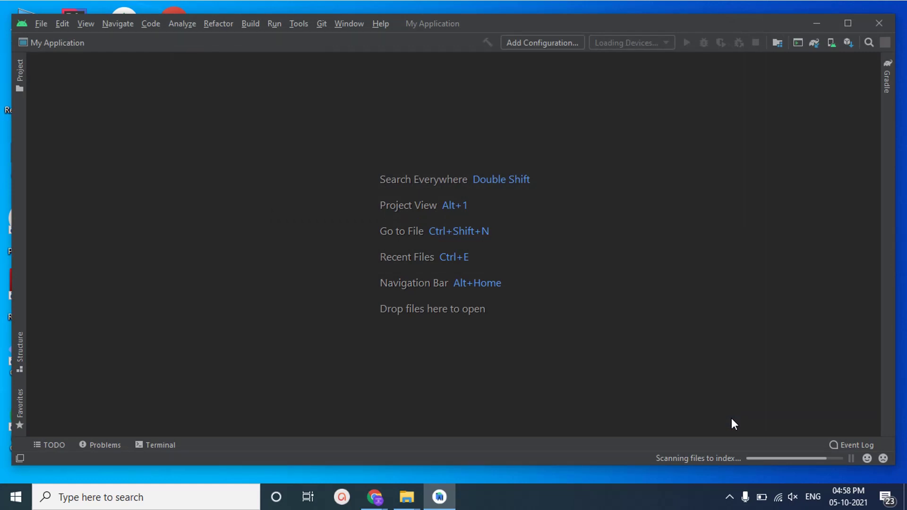
Arrange the workspace by maximizing the project window, hiding What's New and narrowing the Project pane.
{"action": "left_click", "coordinate": [848, 23]}
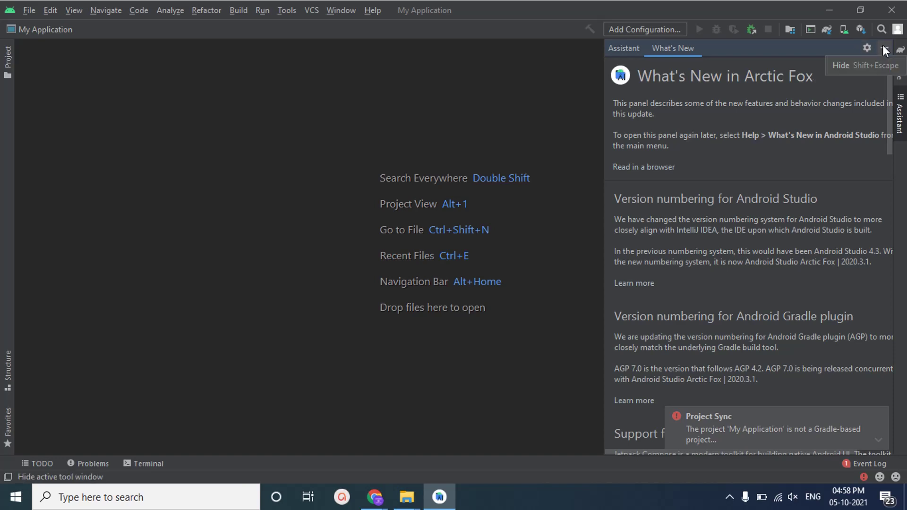
{"action": "left_click", "coordinate": [893, 78]}
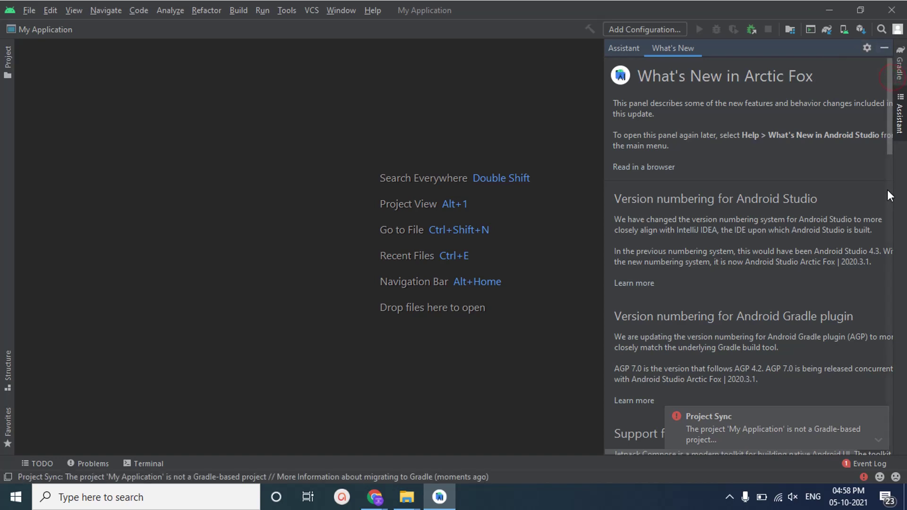
{"action": "left_click", "coordinate": [888, 143]}
{"action": "left_click", "coordinate": [439, 497]}
{"action": "left_click", "coordinate": [444, 505]}
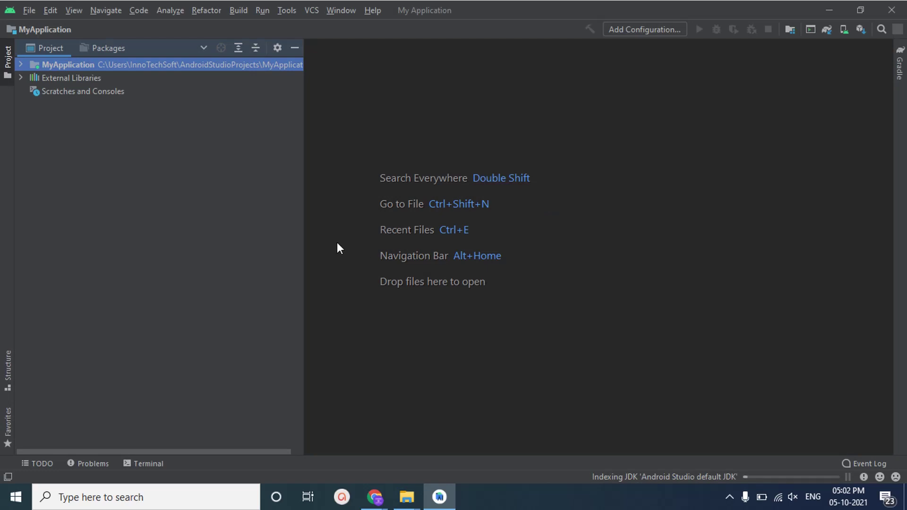
{"action": "left_click_drag", "start_coordinate": [305, 244], "coordinate": [238, 239]}
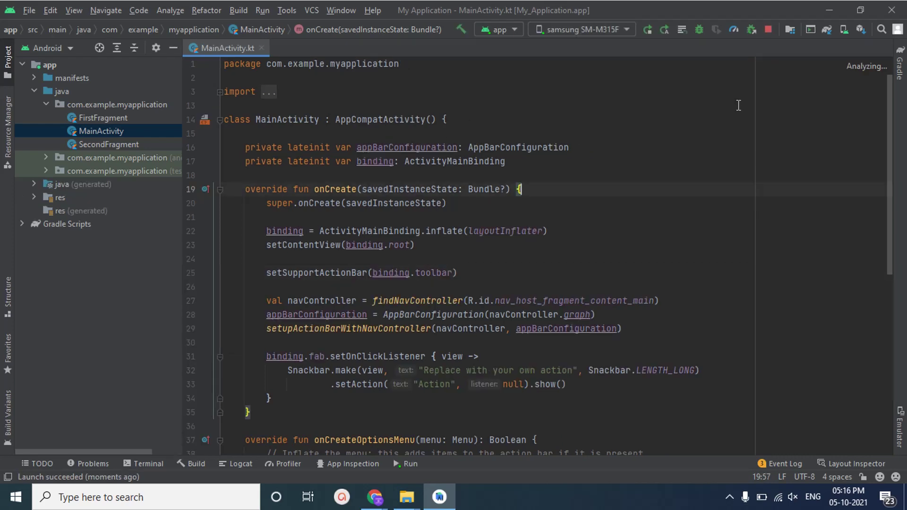
Search Windows for VYSOR and open the Vysor app.
{"action": "left_click", "coordinate": [407, 497]}
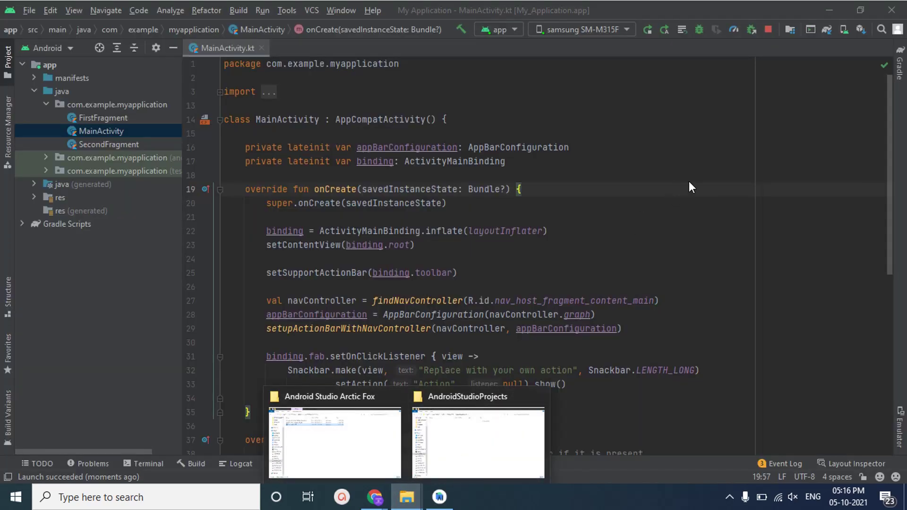
{"action": "left_click", "coordinate": [690, 182]}
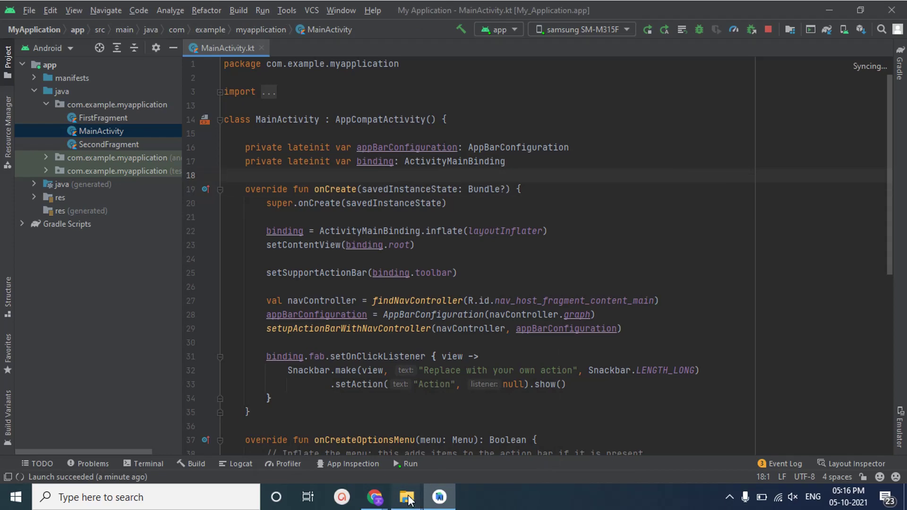
{"action": "mouse_move", "coordinate": [407, 496]}
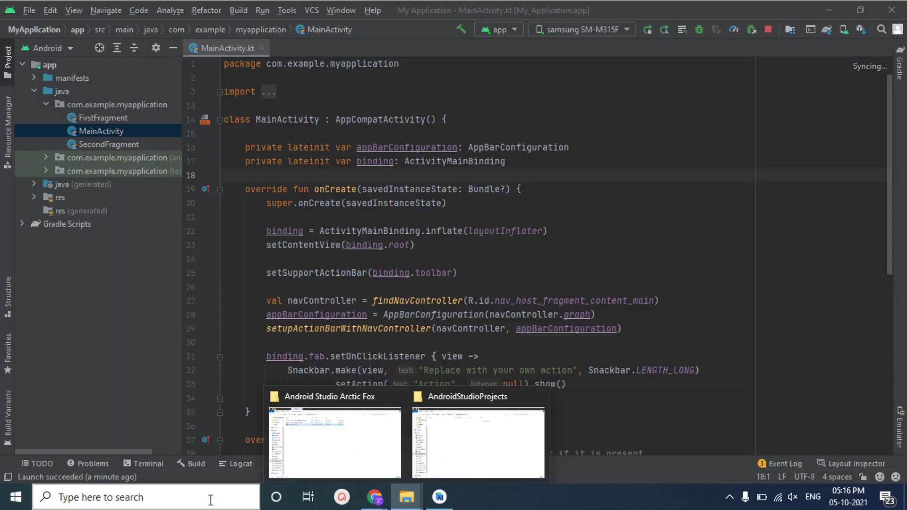
{"action": "left_click", "coordinate": [208, 496]}
{"action": "type", "text": "VYS"}
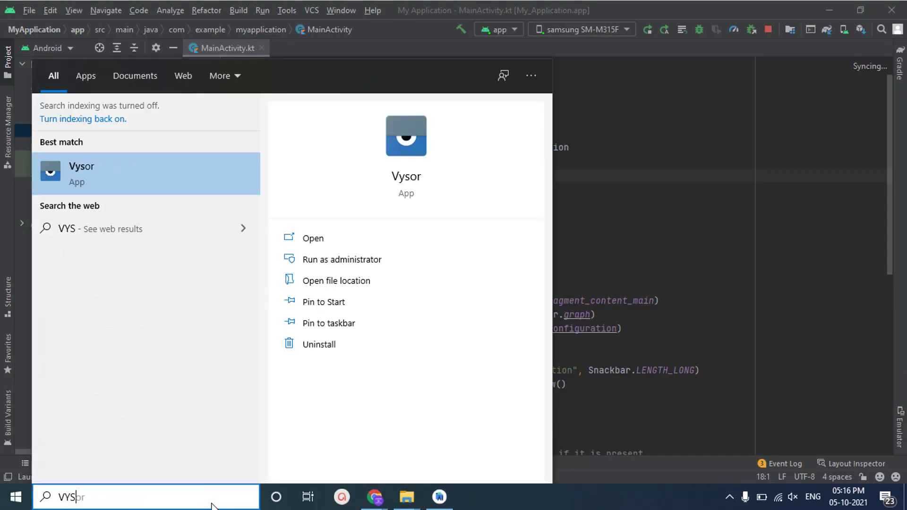
{"action": "type", "text": "OR"}
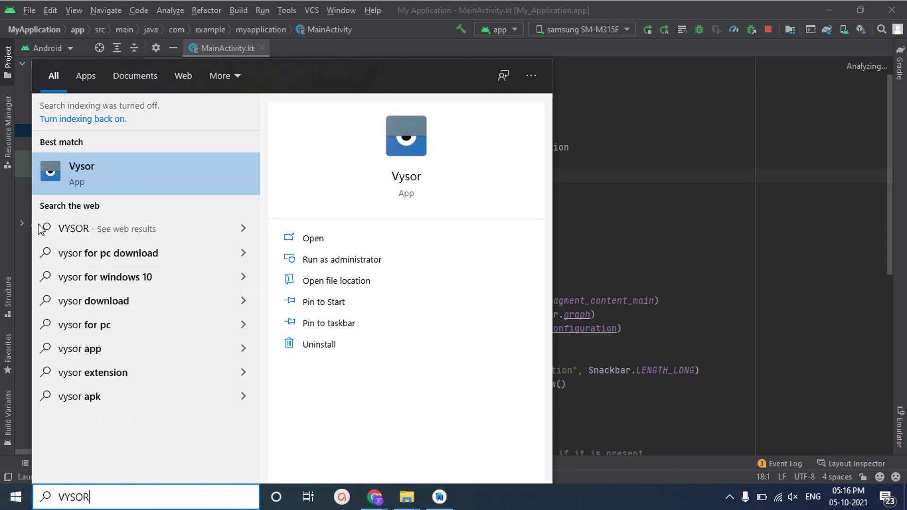
{"action": "left_click", "coordinate": [95, 179]}
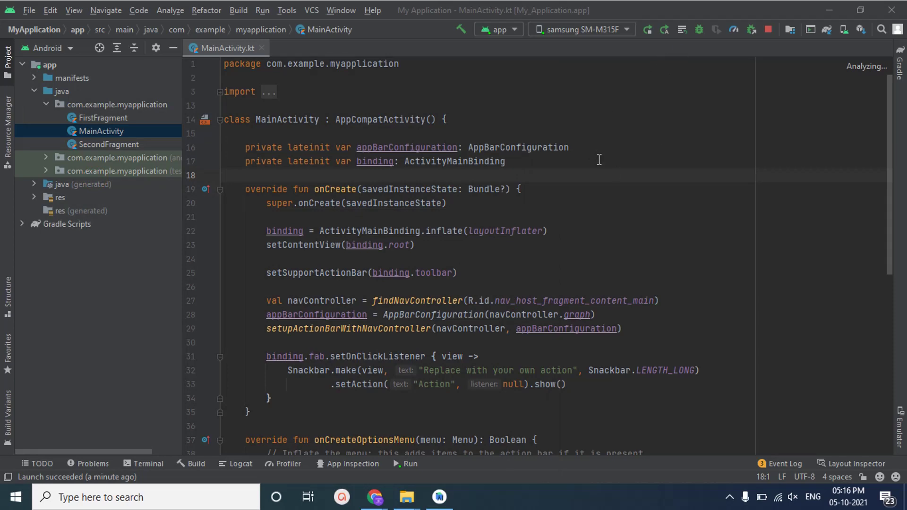
Rerun the app on the Samsung phone, terminating the running process, and mirror the SM M315F screen in Vysor with its main window minimized.
{"action": "left_click", "coordinate": [649, 34]}
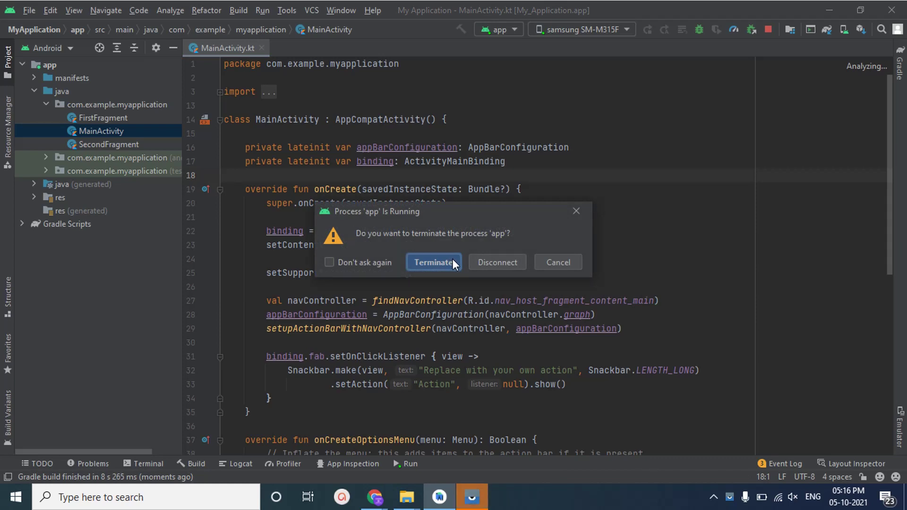
{"action": "left_click", "coordinate": [452, 263]}
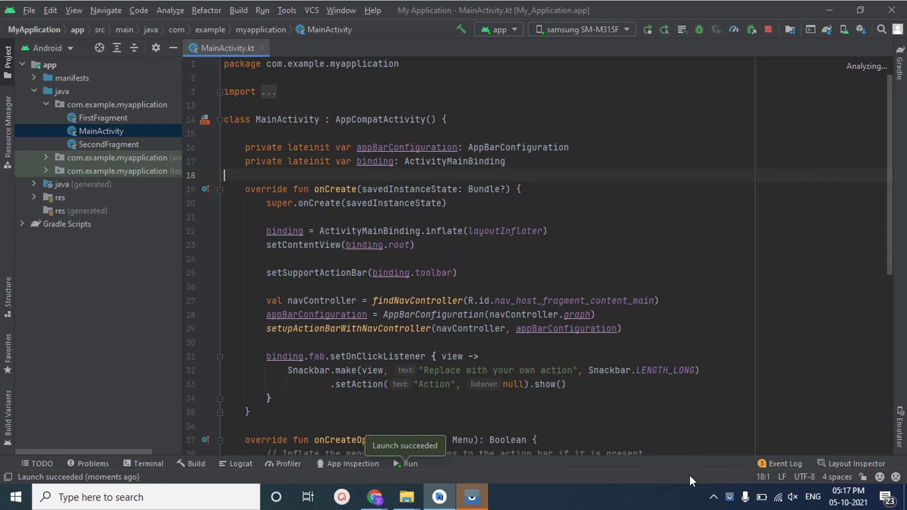
{"action": "left_click", "coordinate": [487, 504]}
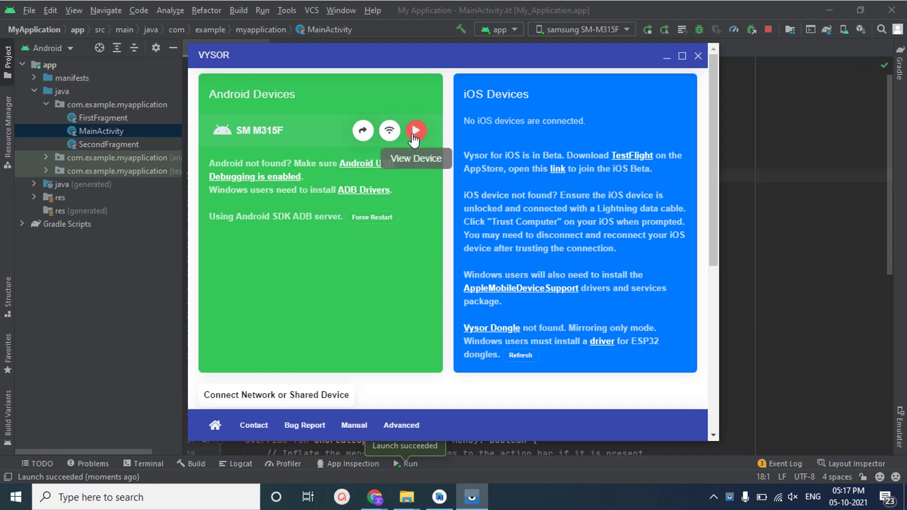
{"action": "left_click", "coordinate": [413, 133]}
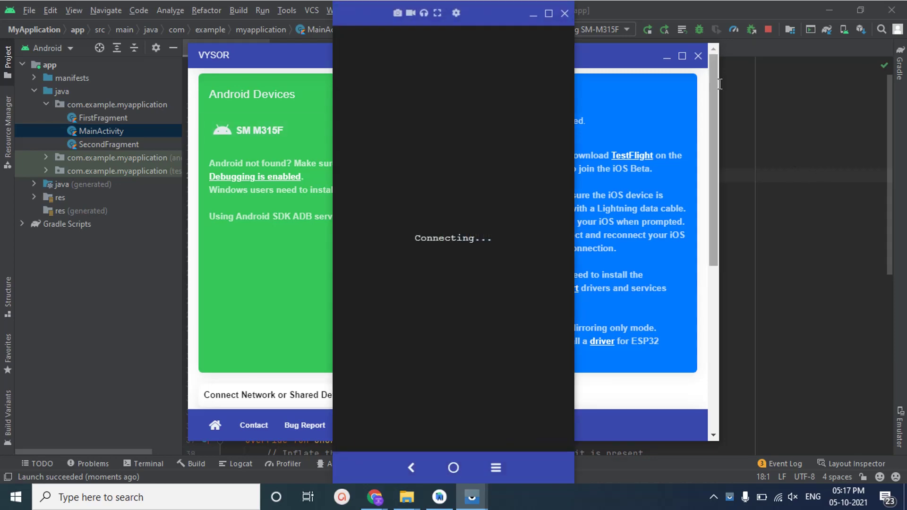
{"action": "left_click", "coordinate": [666, 56]}
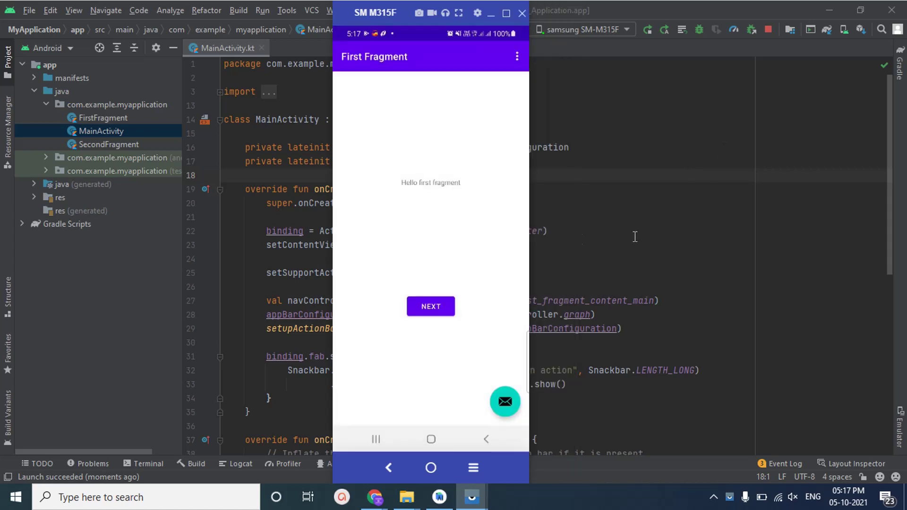
Switch from the code editor back to the SM M315F mirror window and exit the app to the phone's home screen.
{"action": "left_click", "coordinate": [631, 145]}
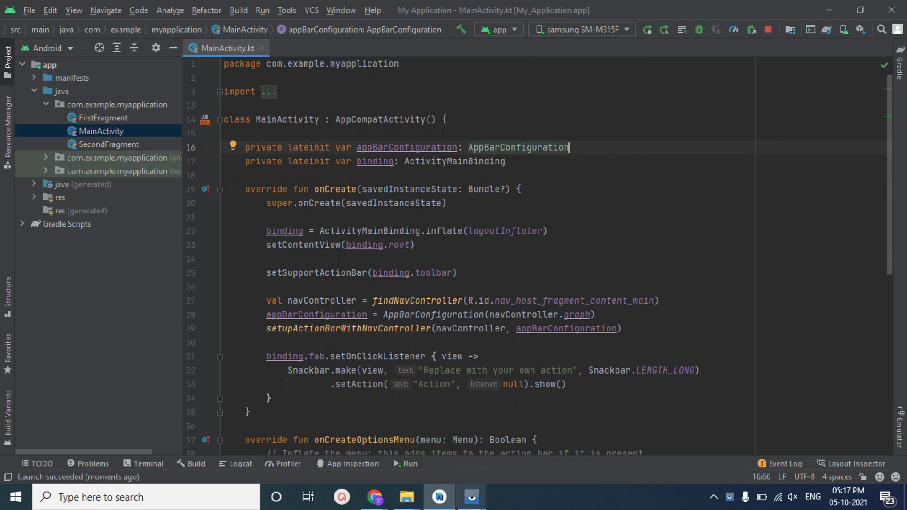
{"action": "mouse_move", "coordinate": [471, 497]}
{"action": "left_click", "coordinate": [522, 442]}
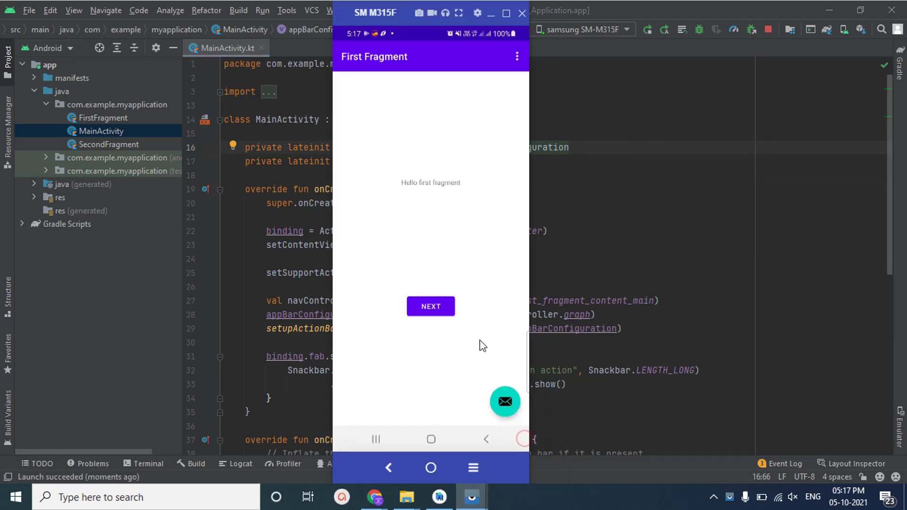
{"action": "left_click", "coordinate": [484, 437]}
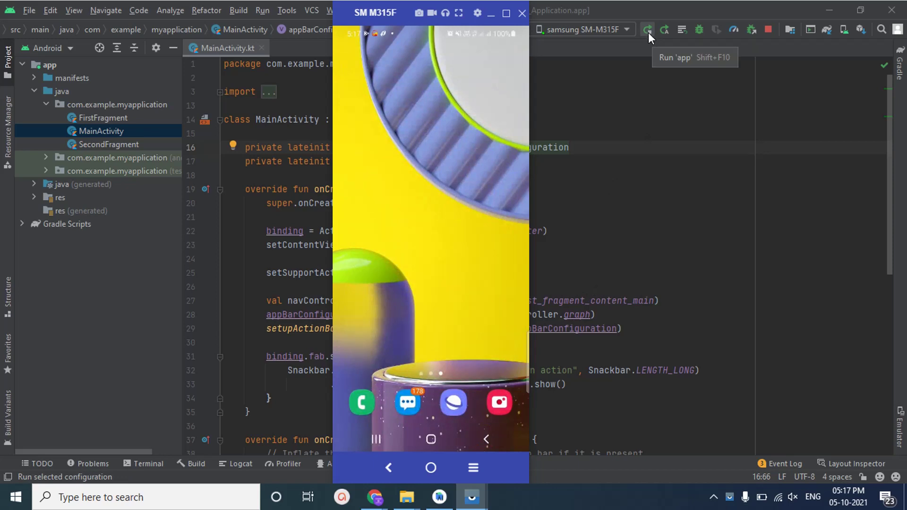
Run the app on the phone again and terminate the already running app process.
{"action": "left_click", "coordinate": [648, 31]}
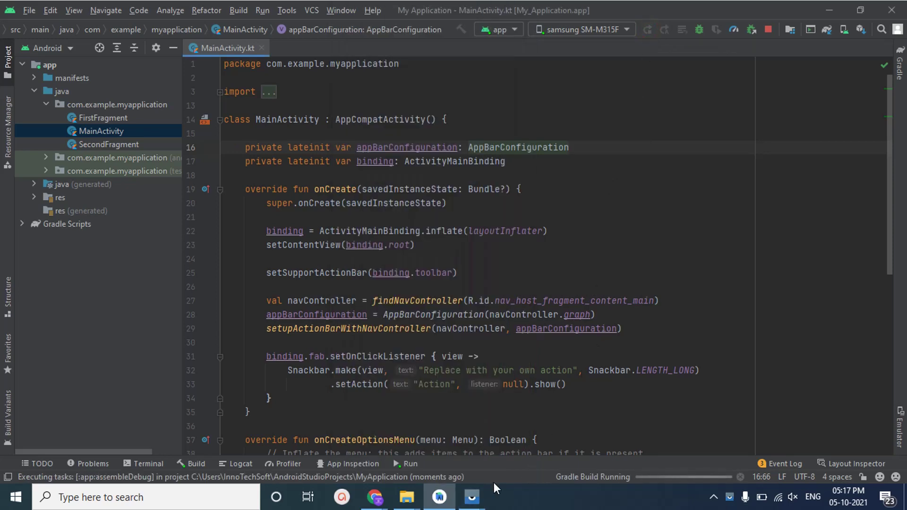
{"action": "mouse_move", "coordinate": [483, 492]}
{"action": "left_click", "coordinate": [510, 457]}
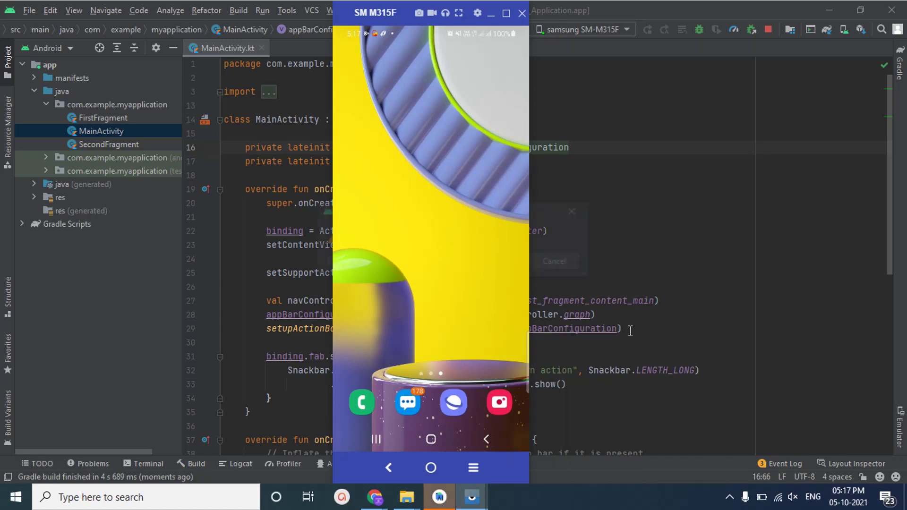
{"action": "left_click", "coordinate": [573, 231]}
{"action": "left_click", "coordinate": [442, 259]}
View the relaunched app in the SM M315F mirror window and return to the MainActivity code.
{"action": "mouse_move", "coordinate": [467, 501]}
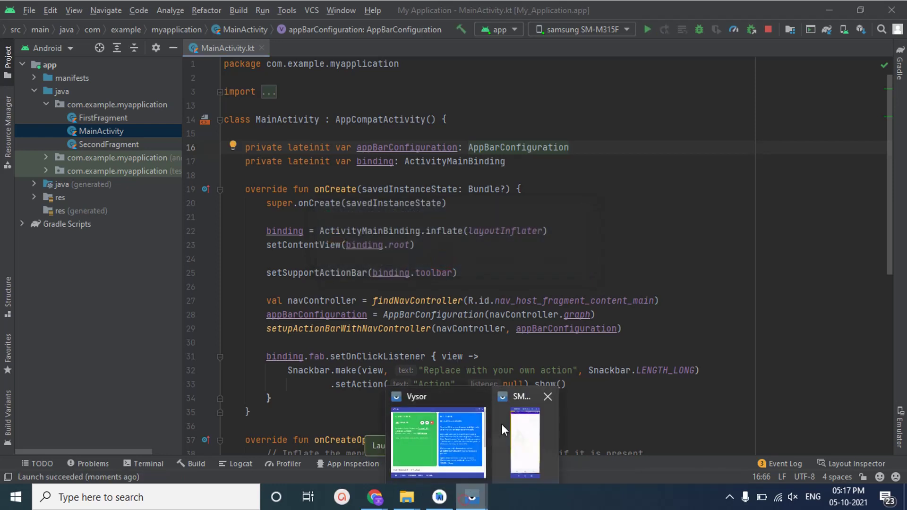
{"action": "left_click", "coordinate": [517, 437]}
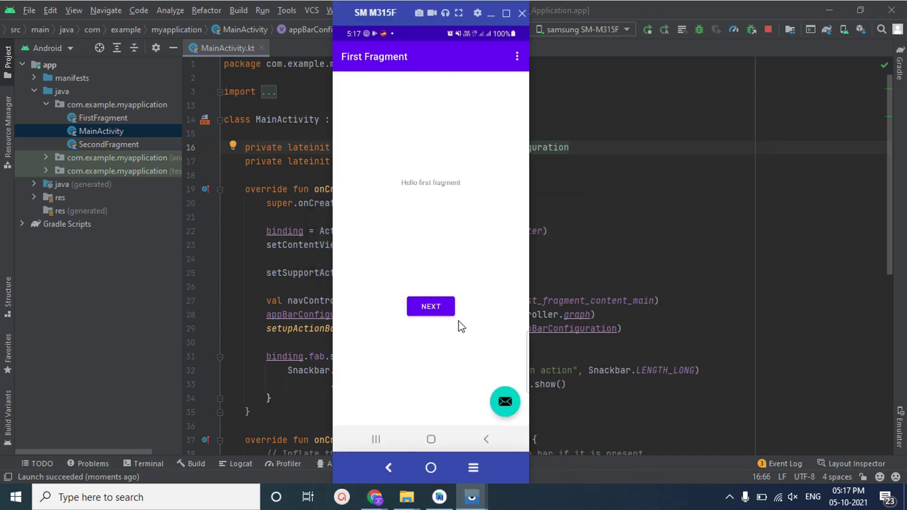
{"action": "left_click", "coordinate": [634, 245]}
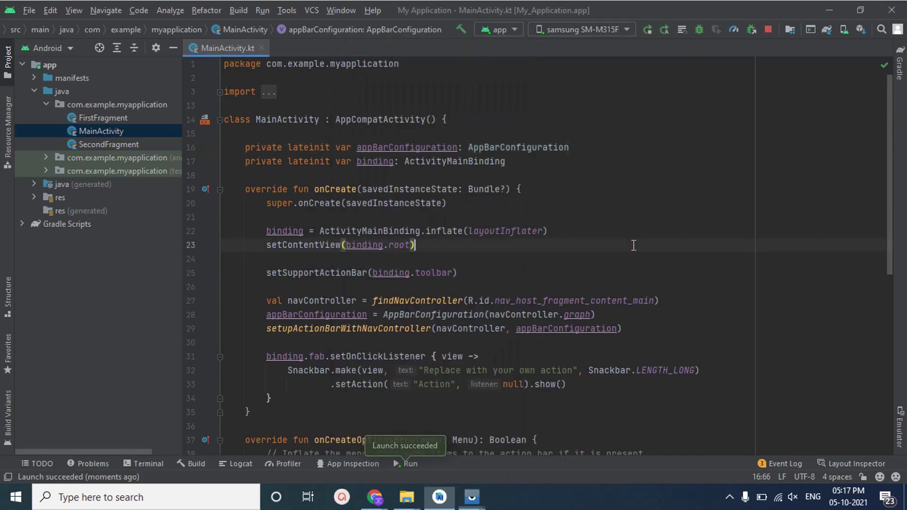